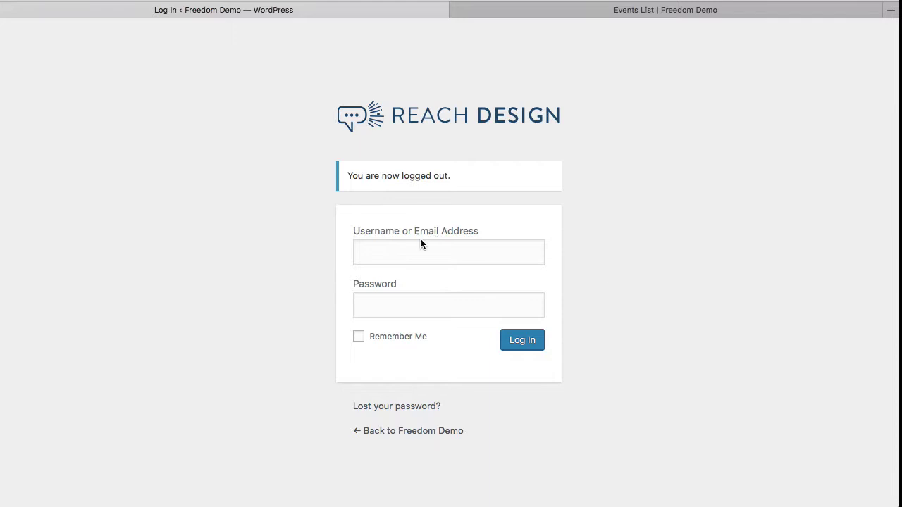
Step: Log in to the WordPress site with the account username and password
{"action": "left_click", "coordinate": [420, 244]}
{"action": "left_click", "coordinate": [404, 279]}
{"action": "left_click", "coordinate": [525, 340]}
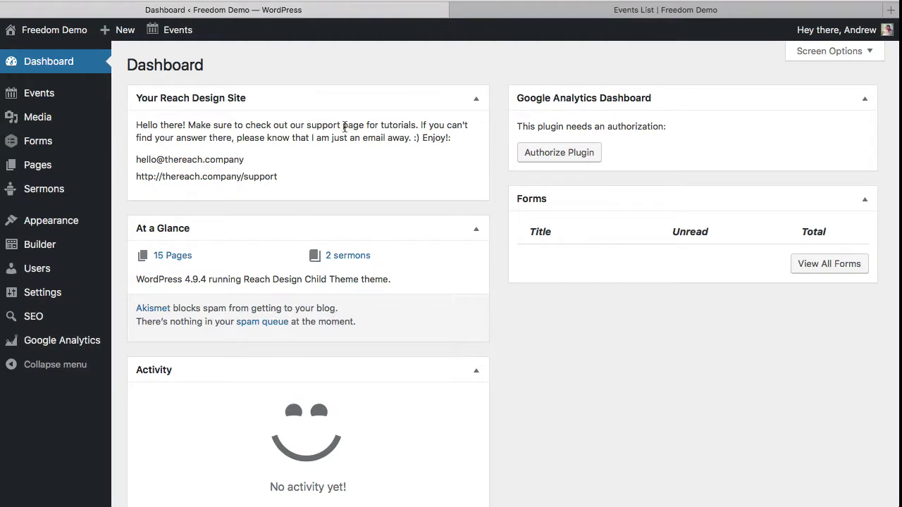
Step: Move the Forms widget on the dashboard between Your Reach Design Site and At a Glance
{"action": "mouse_move", "coordinate": [359, 222]}
{"action": "left_mouse_down"}
{"action": "mouse_move", "coordinate": [418, 364]}
{"action": "mouse_move", "coordinate": [395, 418]}
{"action": "mouse_move", "coordinate": [418, 233]}
{"action": "mouse_move", "coordinate": [361, 232]}
{"action": "left_mouse_up"}
{"action": "scroll", "coordinate": [502, 338], "scroll_direction": "down", "scroll_amount": 1}
{"action": "scroll", "coordinate": [502, 338], "scroll_direction": "down", "scroll_amount": 1}
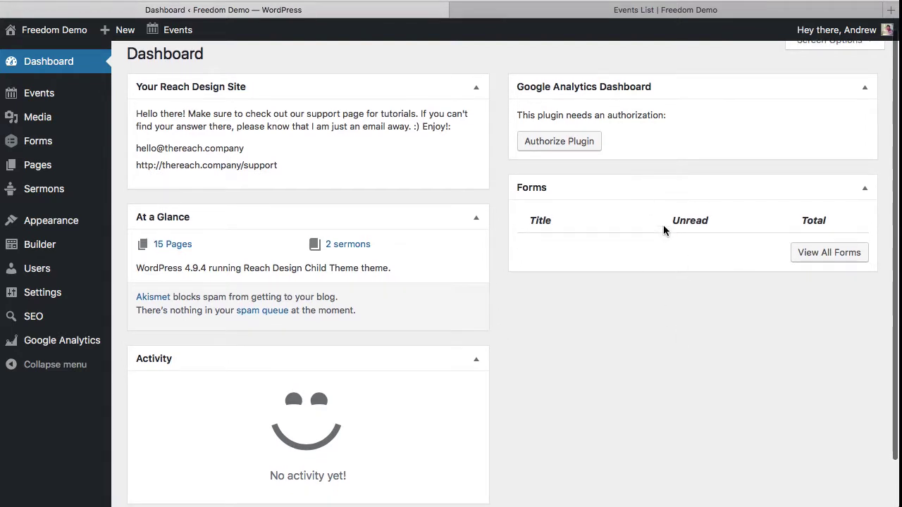
{"action": "left_click_drag", "start_coordinate": [672, 193], "coordinate": [299, 215]}
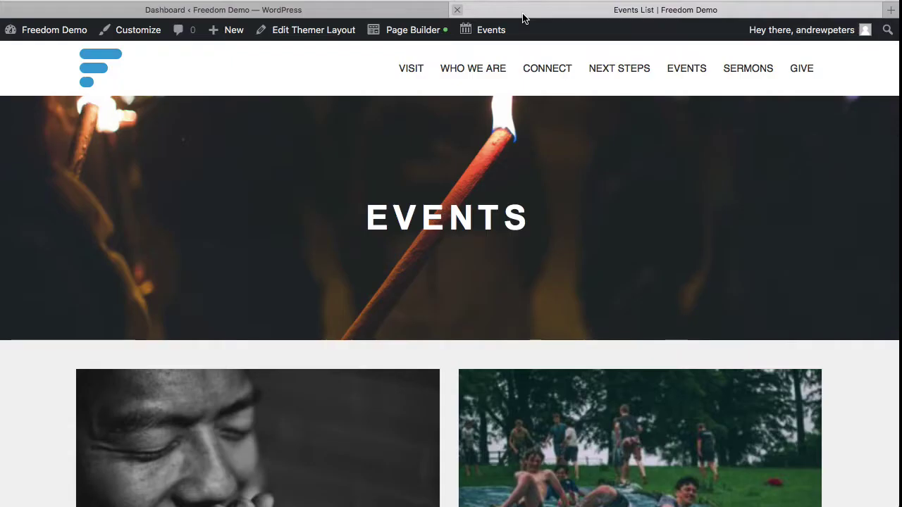
Step: View the site's public Events List page and return to the admin dashboard
{"action": "left_click", "coordinate": [457, 10]}
{"action": "left_click", "coordinate": [55, 25]}
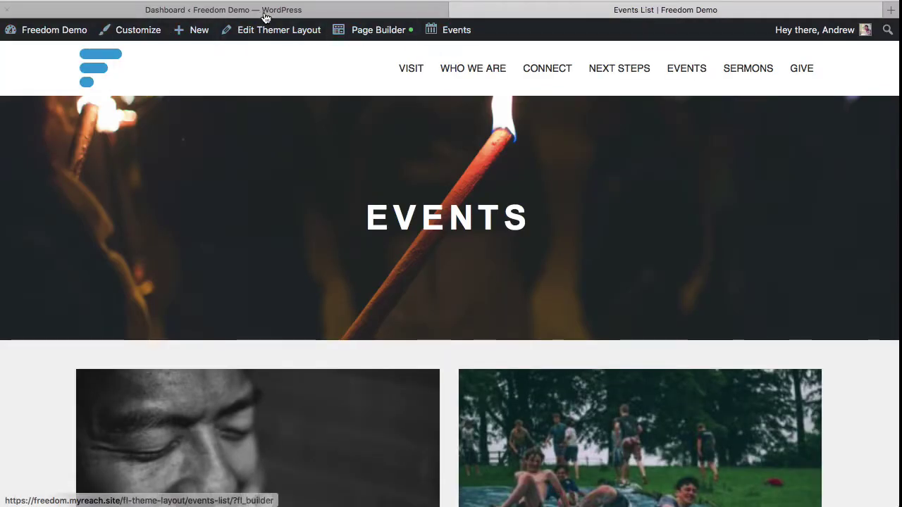
{"action": "left_click", "coordinate": [212, 12]}
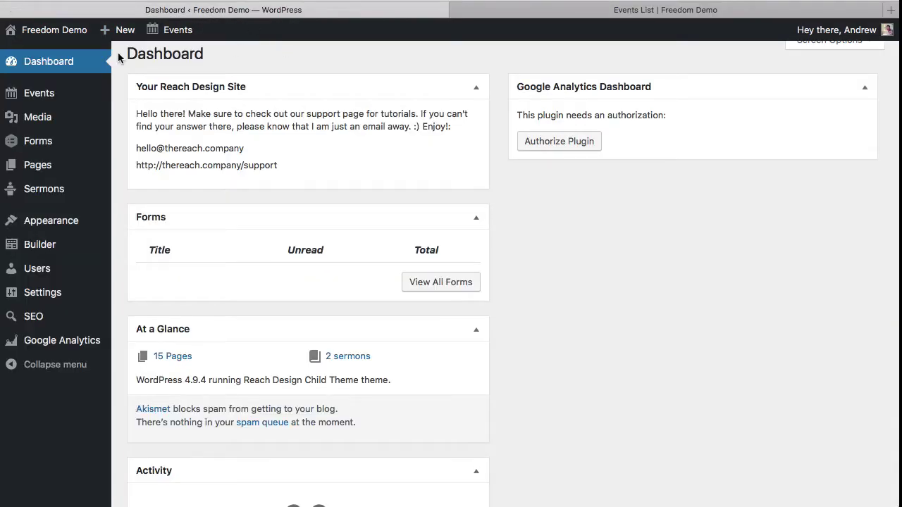
Step: Examine the admin shortcuts for creating new content and for managing events
{"action": "mouse_move", "coordinate": [113, 35]}
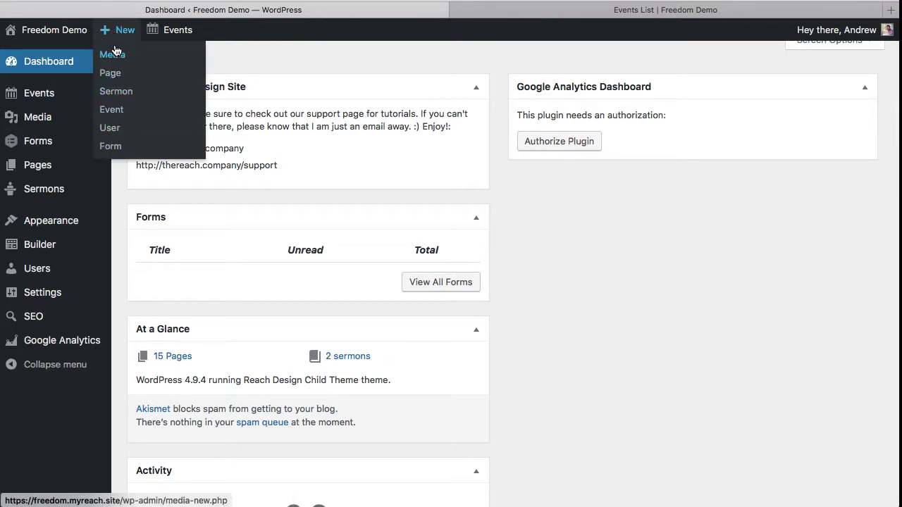
{"action": "mouse_move", "coordinate": [177, 34]}
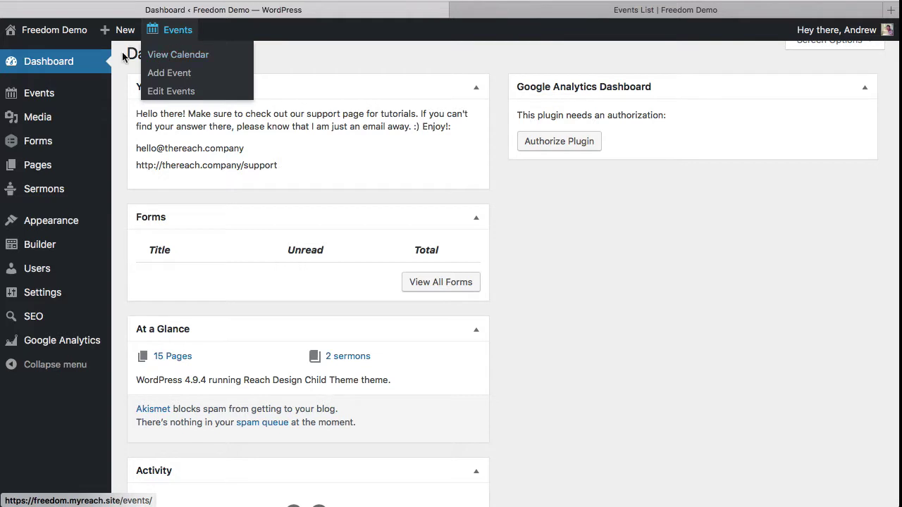
{"action": "scroll", "coordinate": [117, 102], "scroll_direction": "up", "scroll_amount": 1}
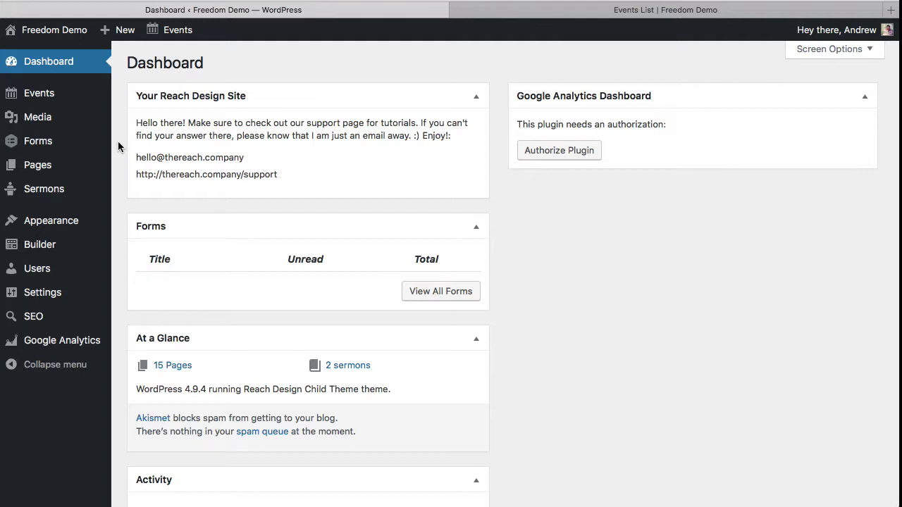
Step: Limit the Events list columns to Event Categories and Start Date by hiding Author, Tags, Comments, Analytics and End Date, and apply the setting
{"action": "left_click", "coordinate": [84, 94]}
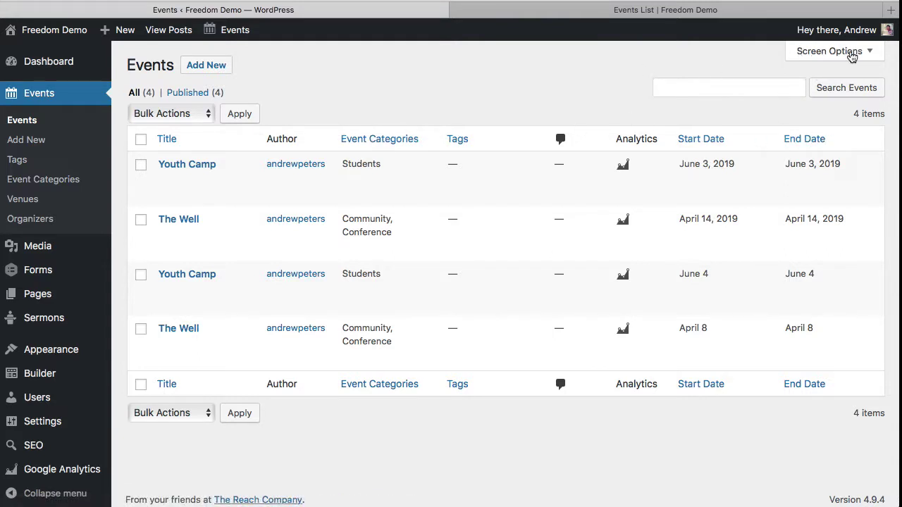
{"action": "left_click", "coordinate": [851, 52]}
{"action": "left_click", "coordinate": [856, 233]}
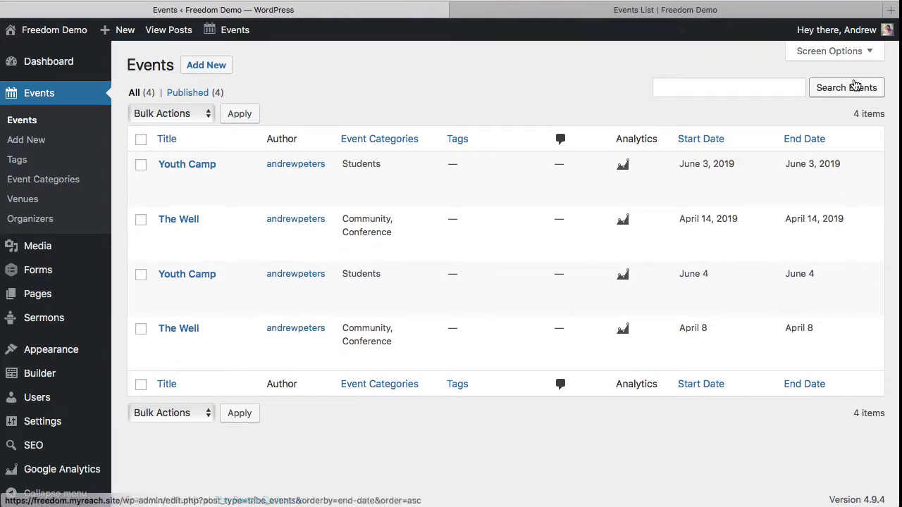
{"action": "left_click", "coordinate": [852, 55]}
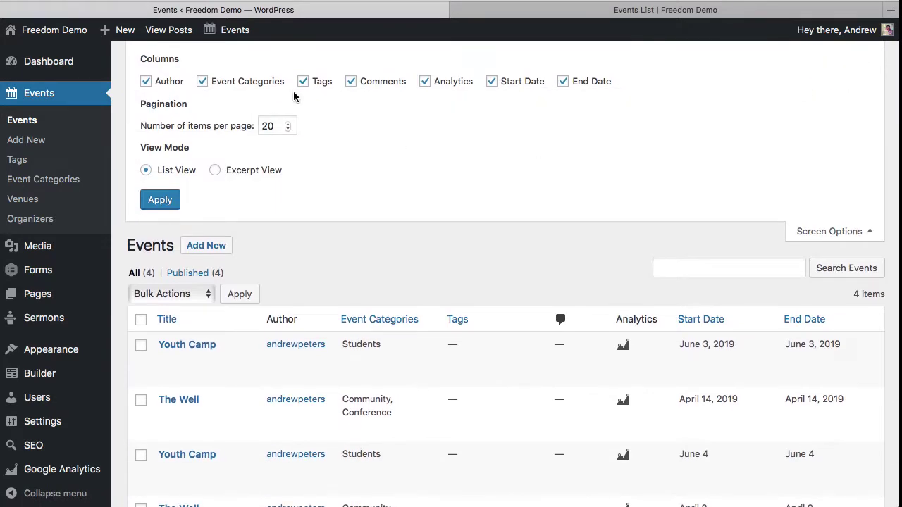
{"action": "left_click", "coordinate": [146, 81]}
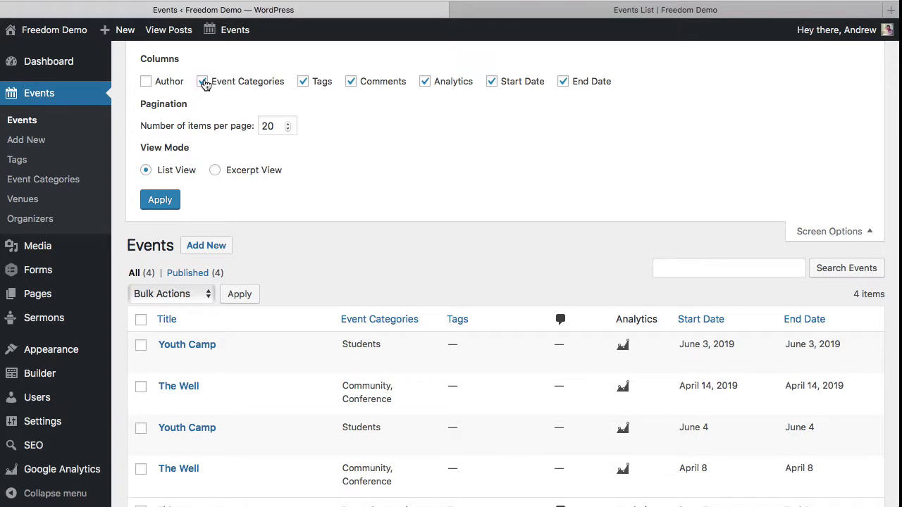
{"action": "left_click", "coordinate": [303, 82]}
{"action": "left_click", "coordinate": [352, 82]}
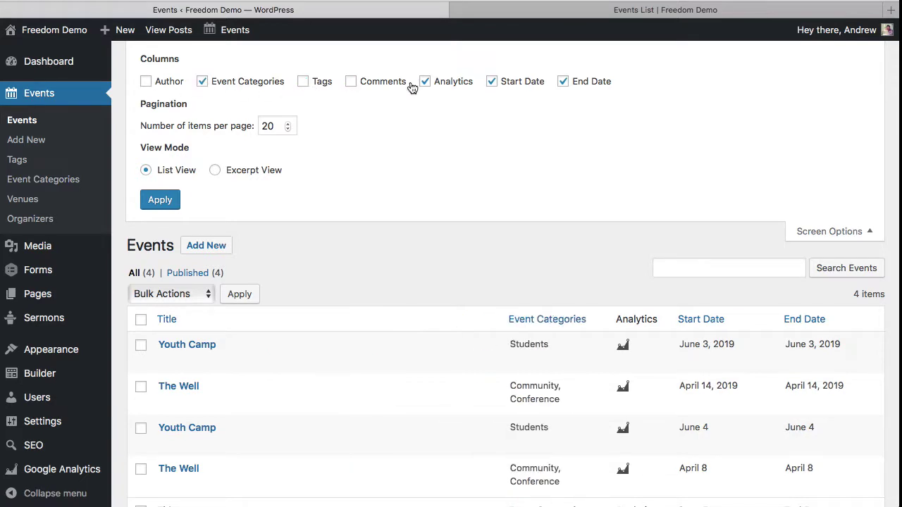
{"action": "left_click", "coordinate": [425, 82]}
{"action": "left_click", "coordinate": [491, 82]}
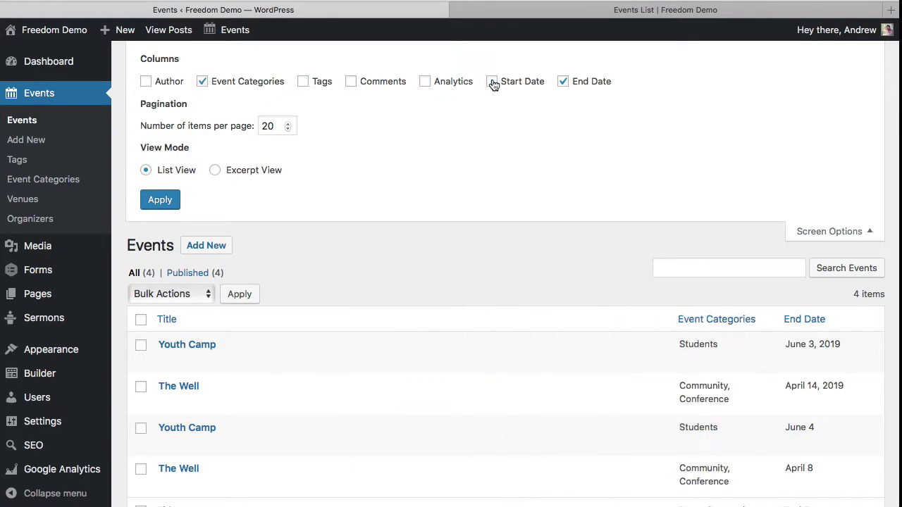
{"action": "left_click", "coordinate": [493, 82]}
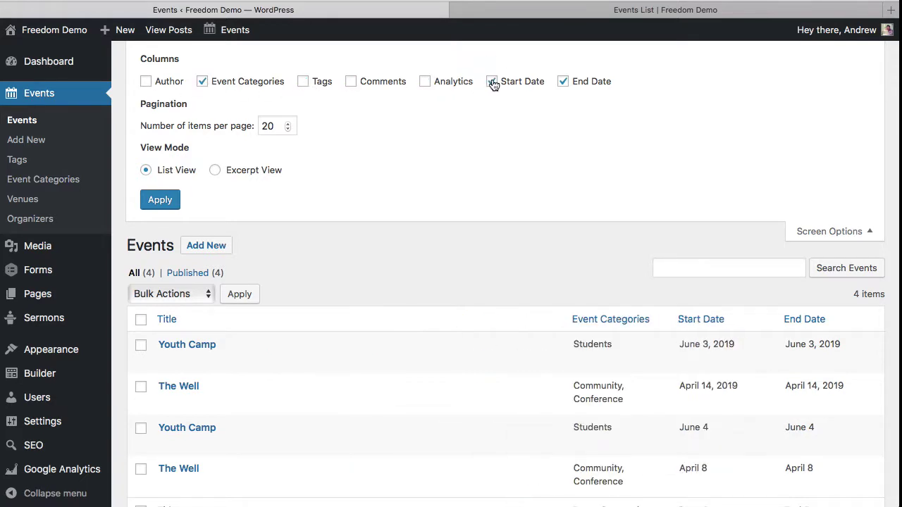
{"action": "left_click", "coordinate": [564, 82]}
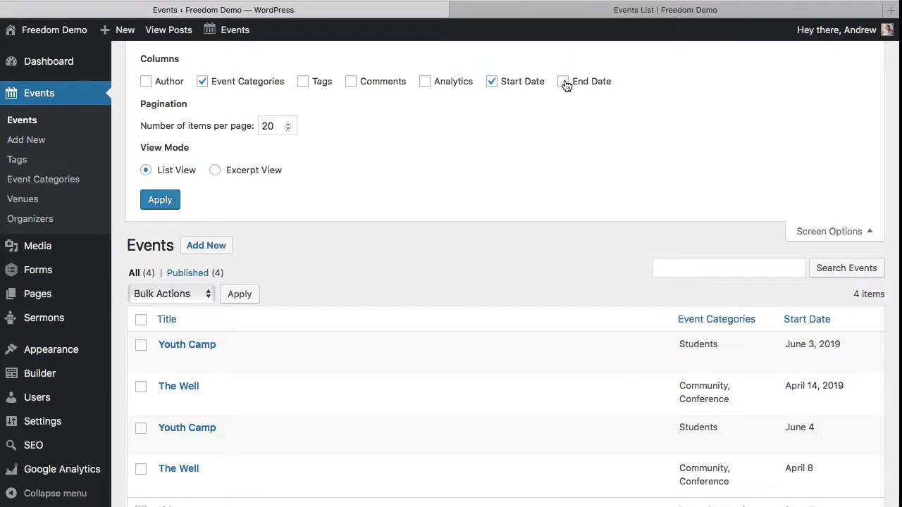
{"action": "left_click", "coordinate": [170, 205]}
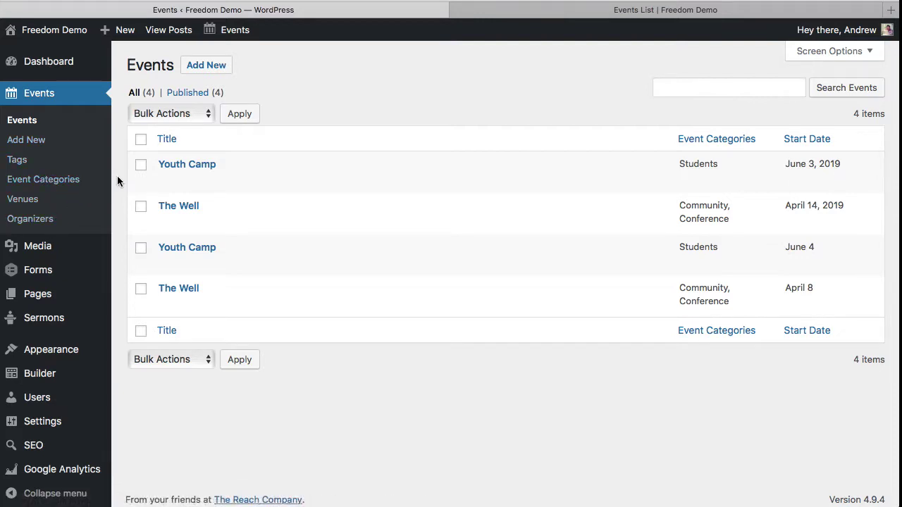
Step: Browse the Media Library and inspect the attachment details of the first image and Do-You-Remember-manuscript.pdf
{"action": "scroll", "coordinate": [117, 182], "scroll_direction": "down", "scroll_amount": 1}
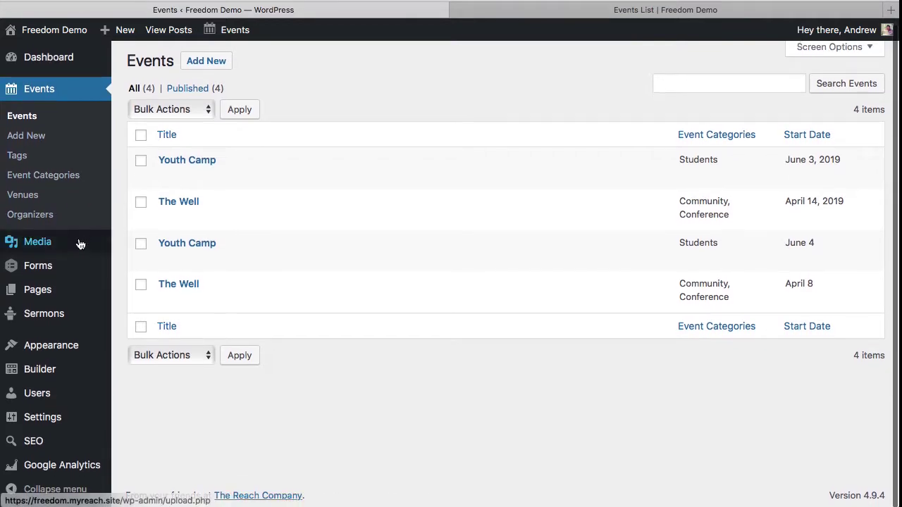
{"action": "left_click", "coordinate": [78, 243]}
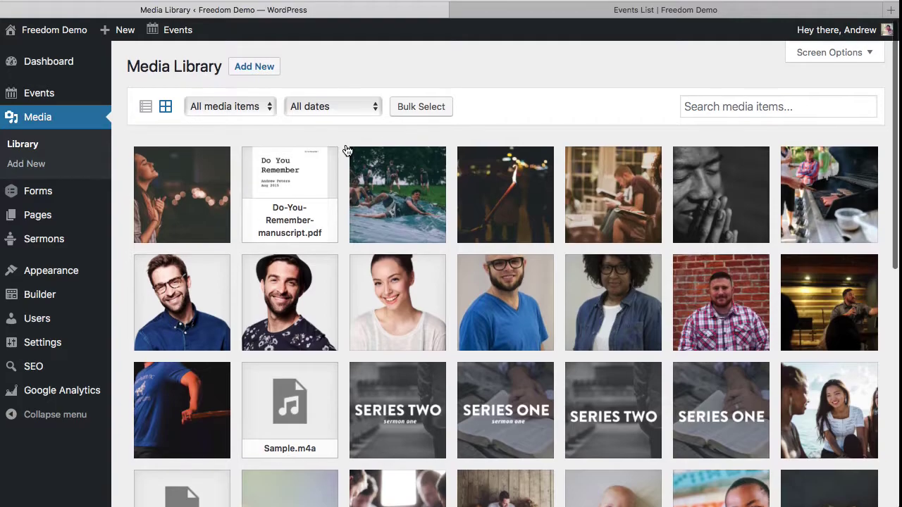
{"action": "left_click", "coordinate": [200, 173]}
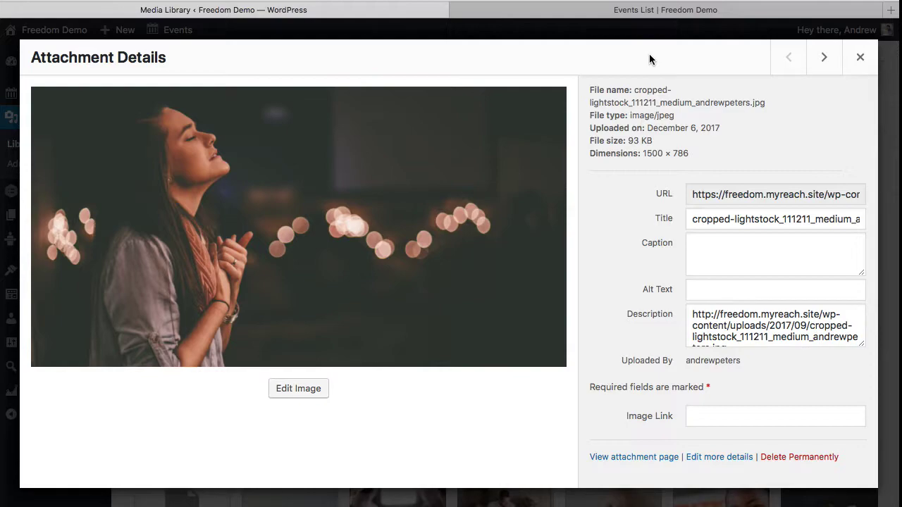
{"action": "left_click", "coordinate": [861, 57]}
{"action": "left_click", "coordinate": [298, 175]}
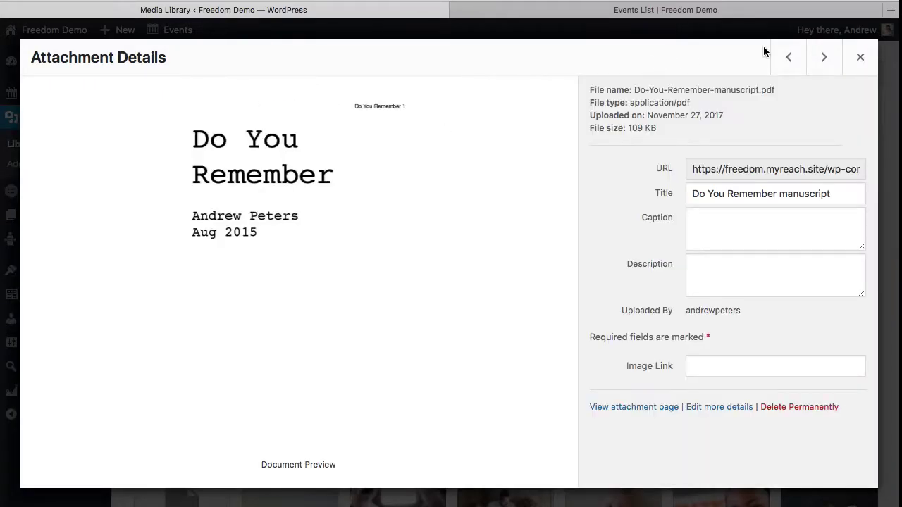
{"action": "left_click", "coordinate": [860, 57]}
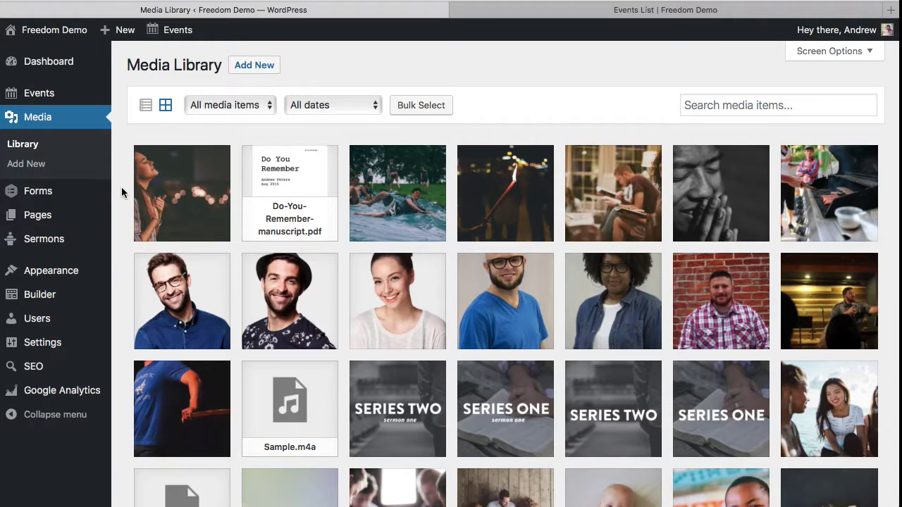
{"action": "scroll", "coordinate": [121, 187], "scroll_direction": "down", "scroll_amount": 2}
{"action": "scroll", "coordinate": [121, 187], "scroll_direction": "up", "scroll_amount": 1}
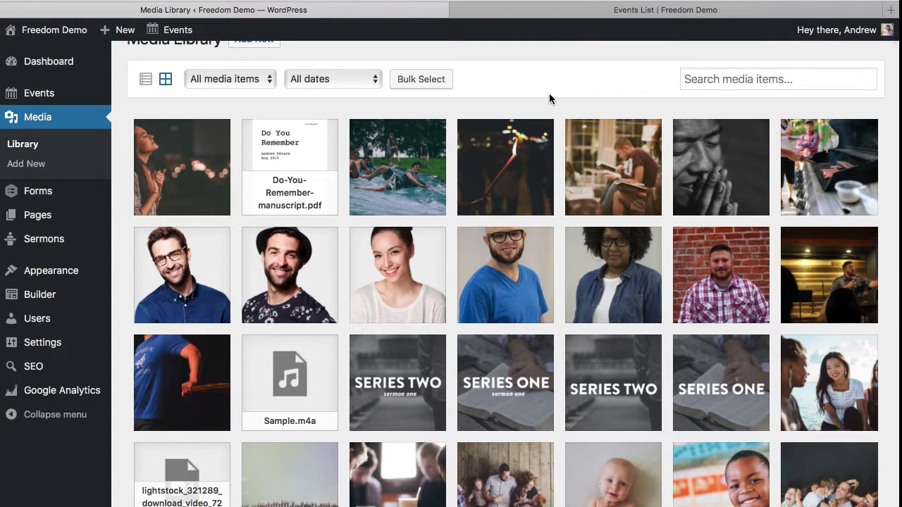
{"action": "scroll", "coordinate": [549, 93], "scroll_direction": "up", "scroll_amount": 1}
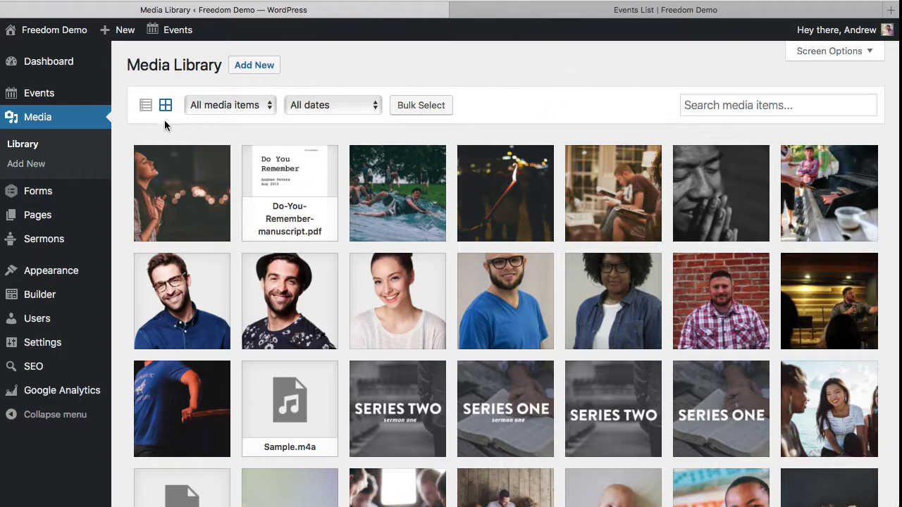
{"action": "scroll", "coordinate": [124, 146], "scroll_direction": "down", "scroll_amount": 1}
{"action": "scroll", "coordinate": [124, 146], "scroll_direction": "up", "scroll_amount": 1}
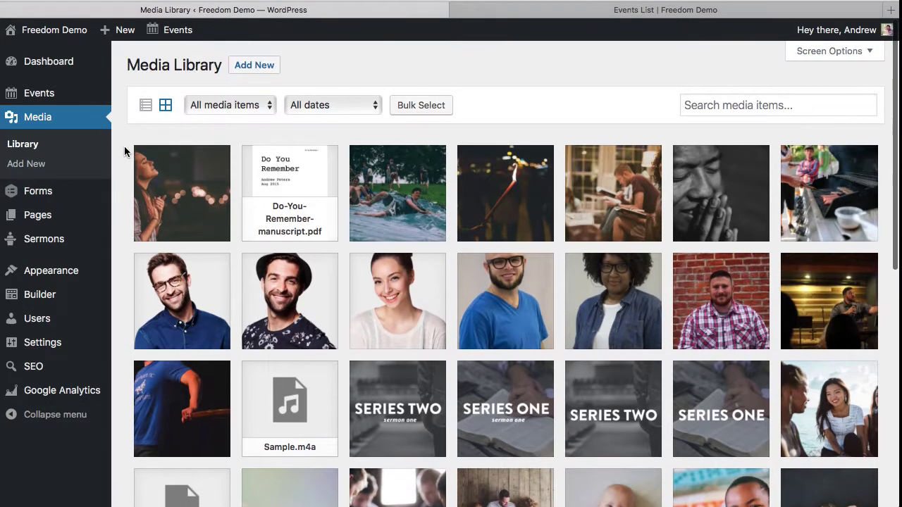
Step: Open the list of forms and examine the actions available for the Get Baptized form
{"action": "left_click", "coordinate": [74, 198]}
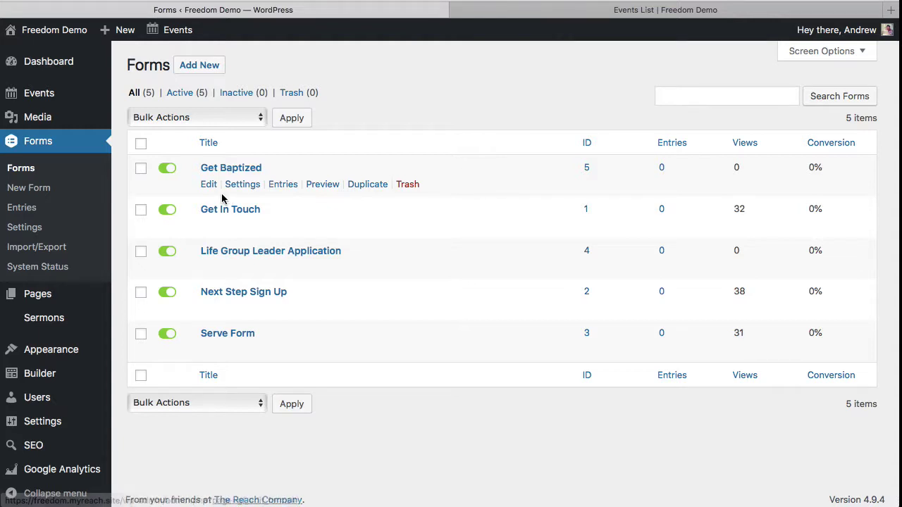
{"action": "mouse_move", "coordinate": [241, 191]}
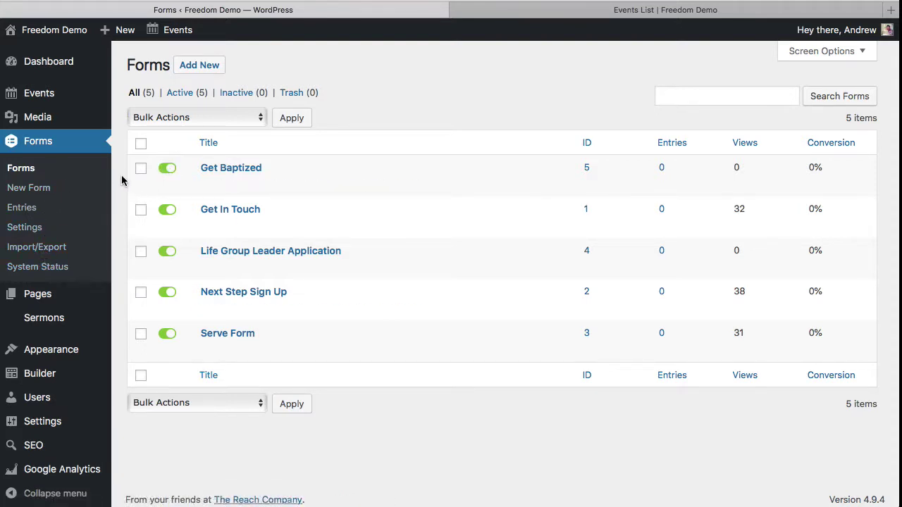
{"action": "scroll", "coordinate": [121, 176], "scroll_direction": "down", "scroll_amount": 1}
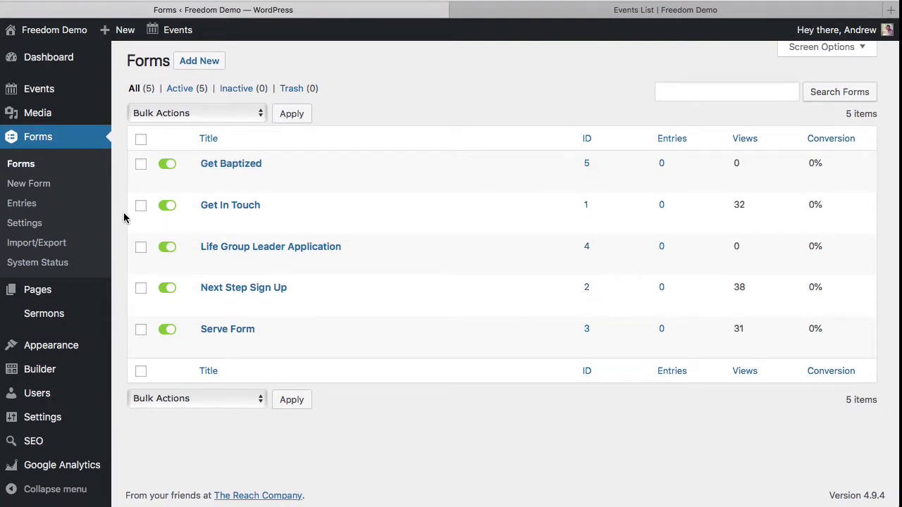
Step: From the list of all pages, open the Coming Soon page in a new browser tab and review it down to its contact form
{"action": "mouse_move", "coordinate": [81, 294]}
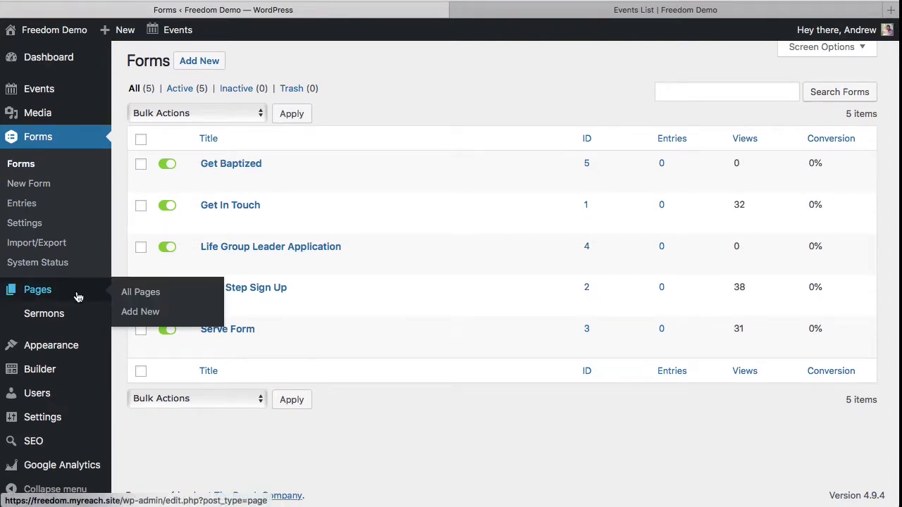
{"action": "left_click", "coordinate": [78, 295]}
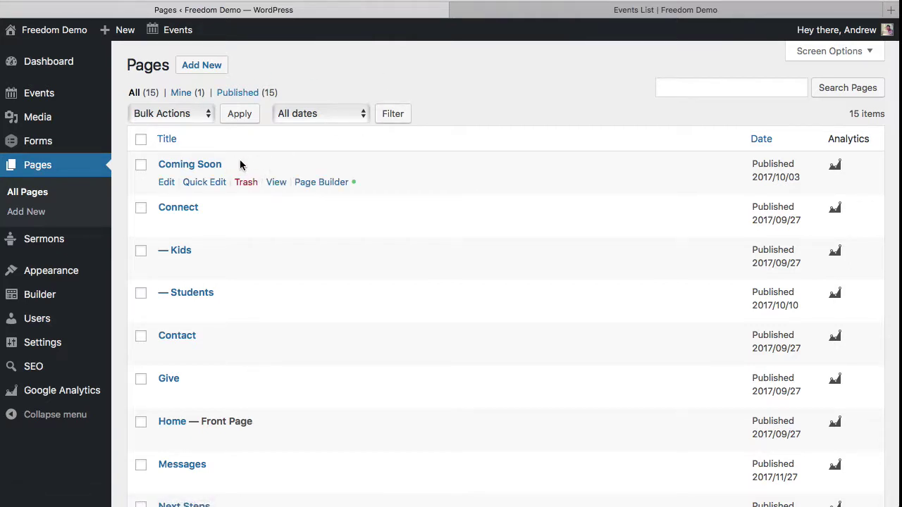
{"action": "right_click", "coordinate": [276, 182]}
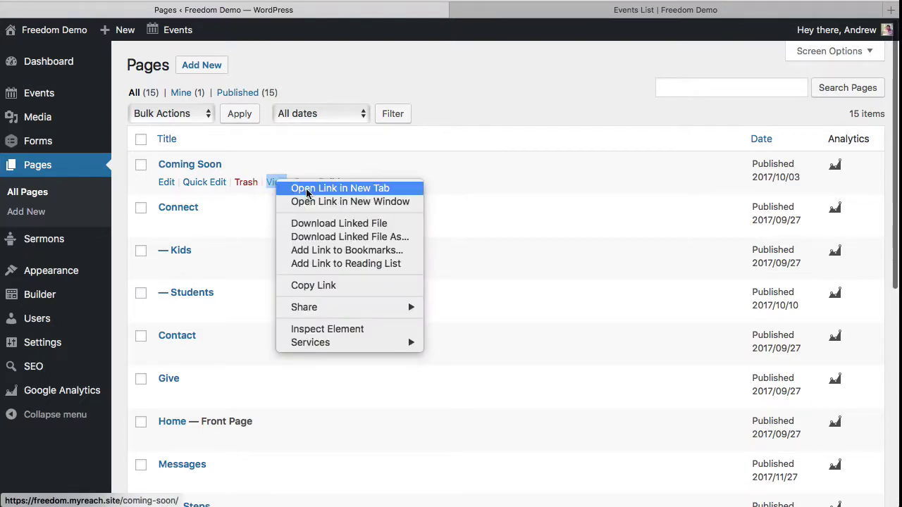
{"action": "left_click", "coordinate": [310, 188]}
{"action": "left_click", "coordinate": [675, 15]}
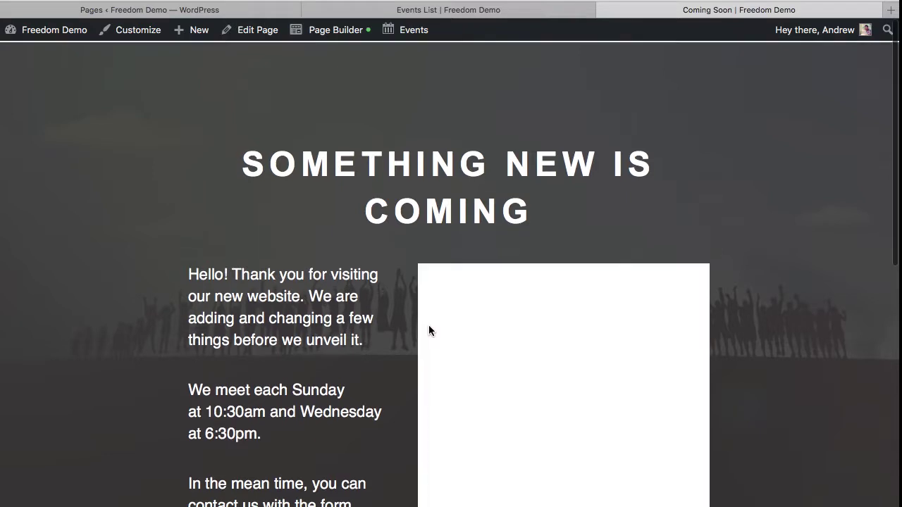
{"action": "scroll", "coordinate": [429, 328], "scroll_direction": "down", "scroll_amount": 3}
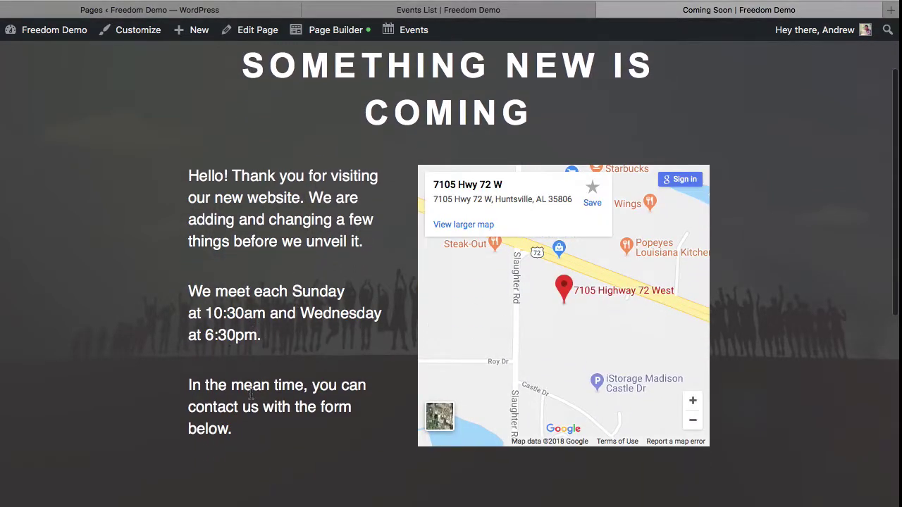
{"action": "scroll", "coordinate": [261, 239], "scroll_direction": "up", "scroll_amount": 1}
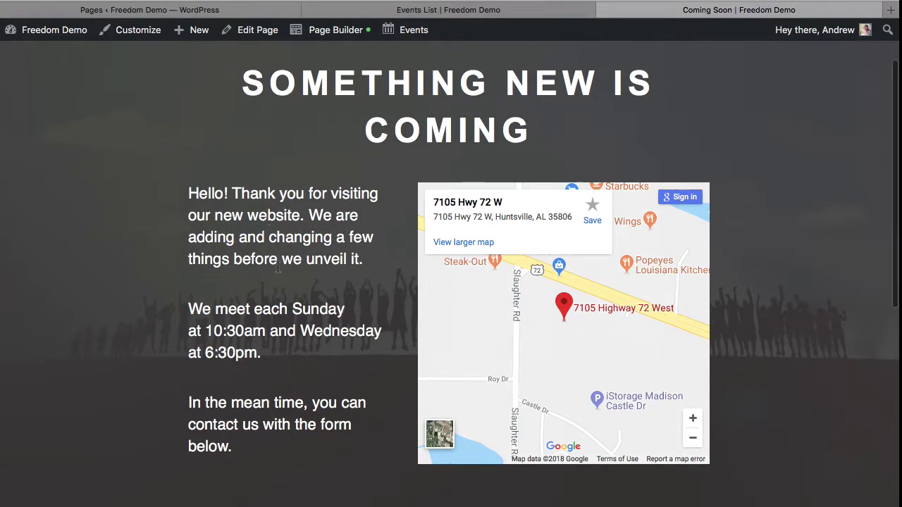
{"action": "scroll", "coordinate": [292, 283], "scroll_direction": "down", "scroll_amount": 2}
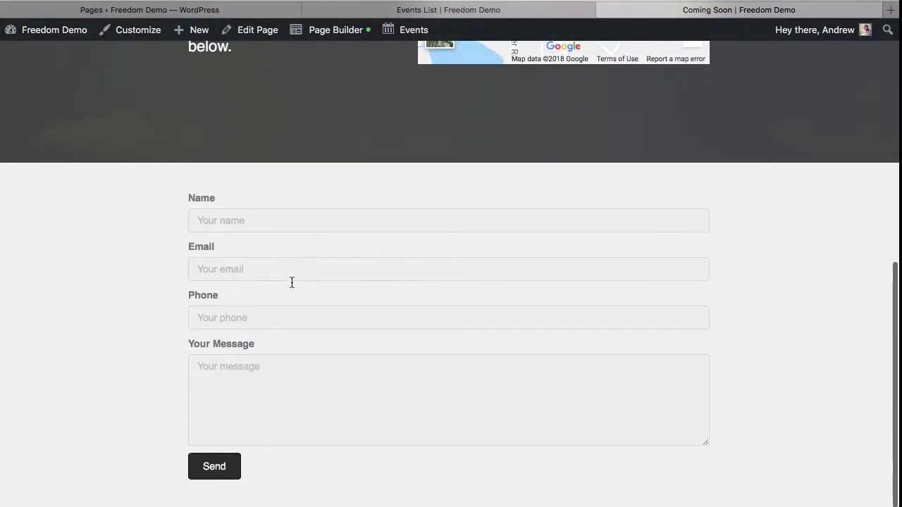
Step: Open the Customizer from the Coming Soon page and choose Coming Soon as the static homepage
{"action": "scroll", "coordinate": [292, 281], "scroll_direction": "up", "scroll_amount": 5}
{"action": "scroll", "coordinate": [291, 285], "scroll_direction": "up", "scroll_amount": 1}
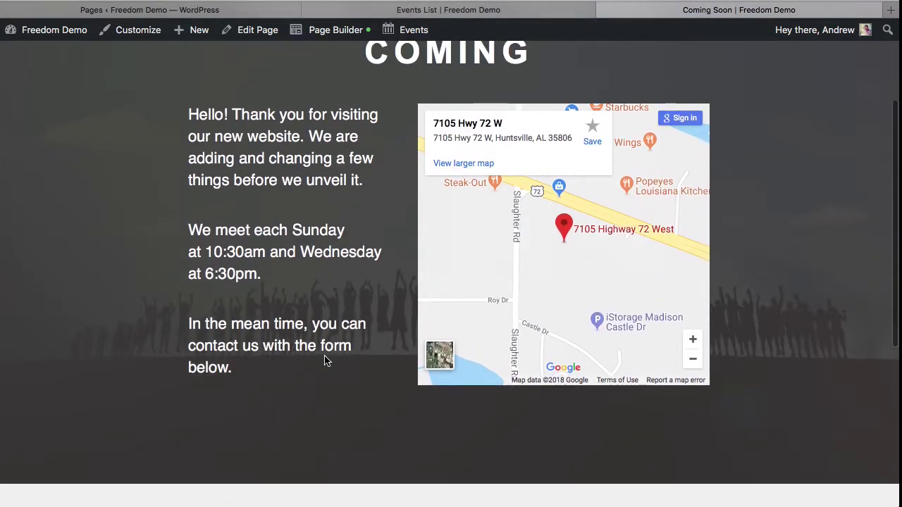
{"action": "scroll", "coordinate": [313, 372], "scroll_direction": "up", "scroll_amount": 4}
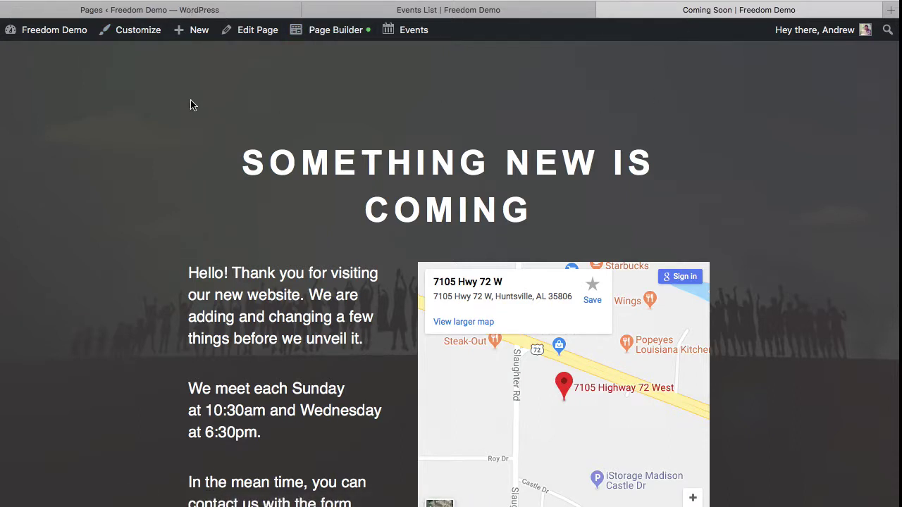
{"action": "left_click", "coordinate": [131, 33]}
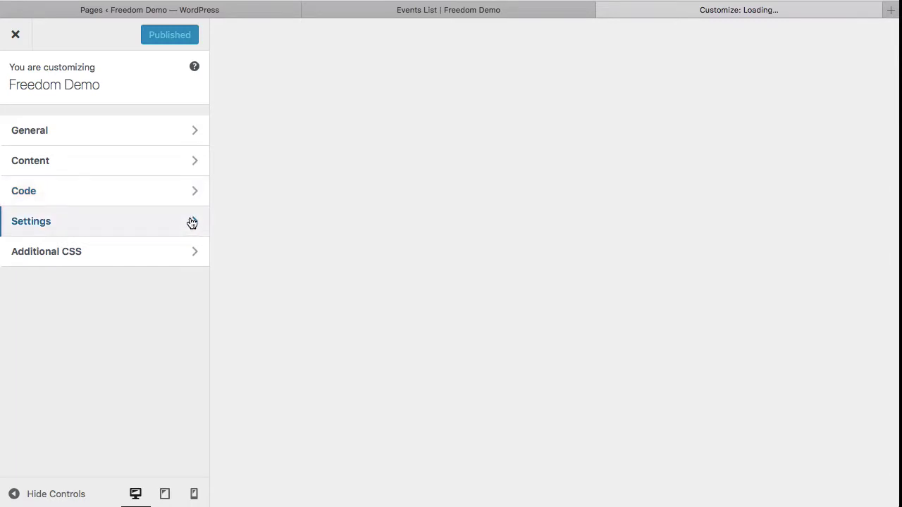
{"action": "left_click", "coordinate": [191, 223]}
{"action": "left_click", "coordinate": [176, 153]}
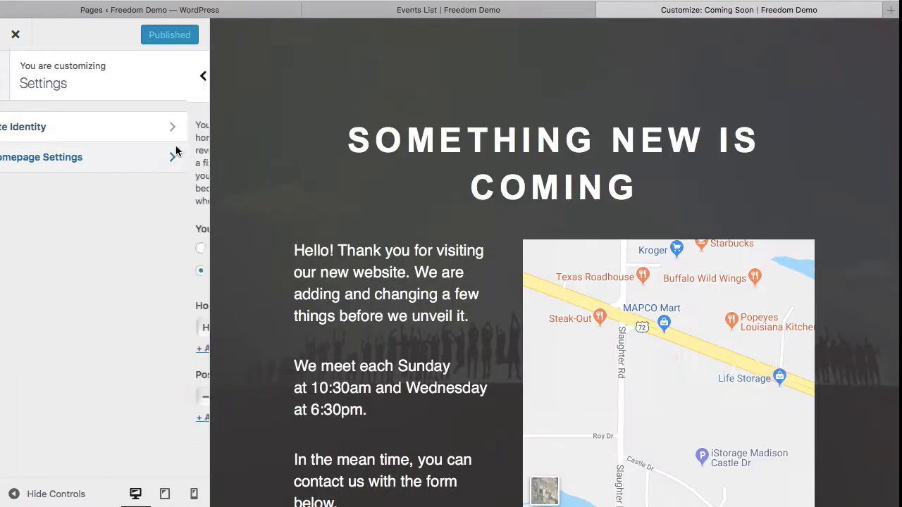
{"action": "left_click", "coordinate": [167, 327]}
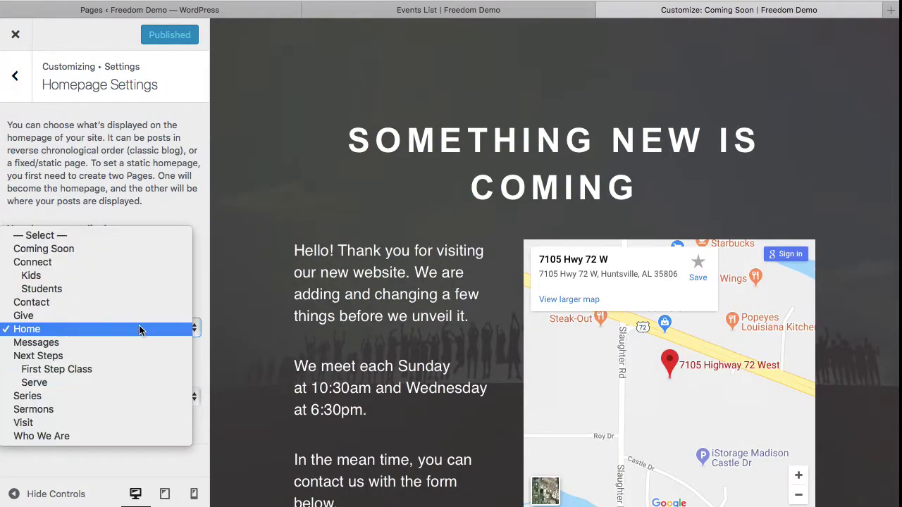
{"action": "left_click", "coordinate": [105, 251]}
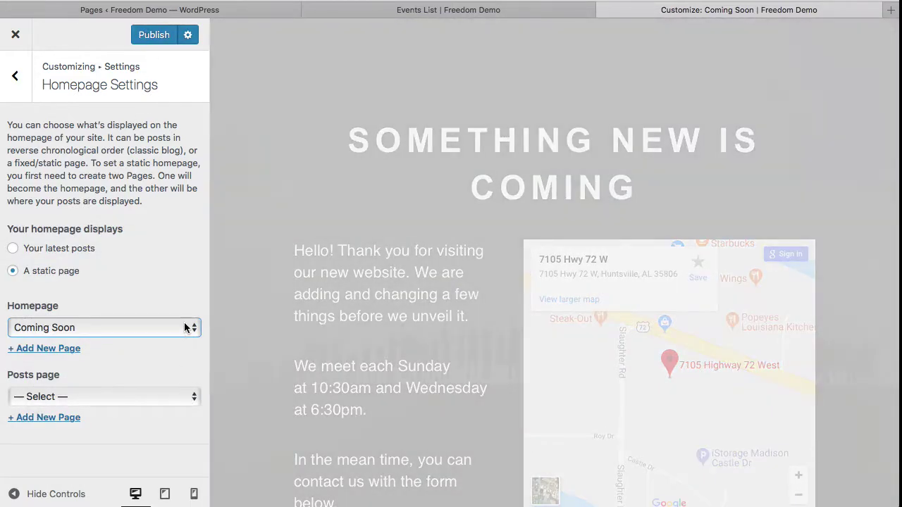
Step: Switch the static homepage selection back to Home, discard the Customizer changes and close its browser tab
{"action": "left_click", "coordinate": [184, 327]}
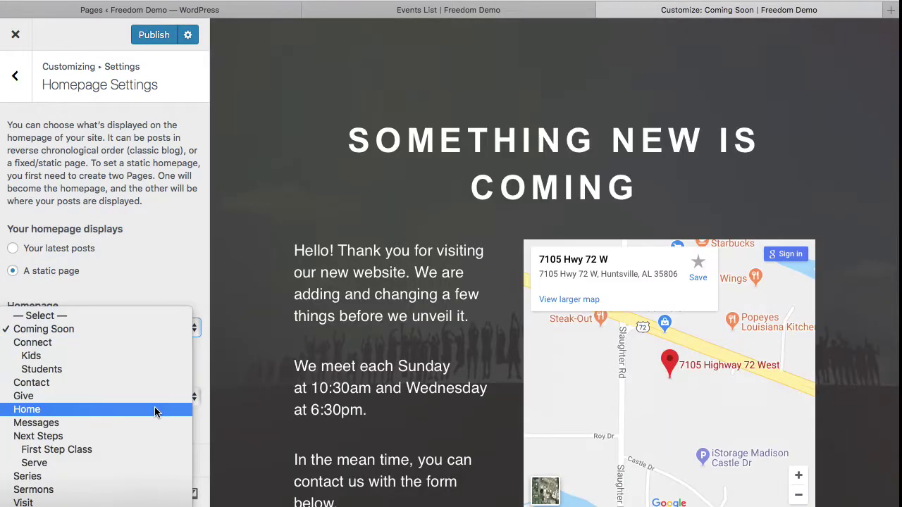
{"action": "left_click", "coordinate": [155, 406]}
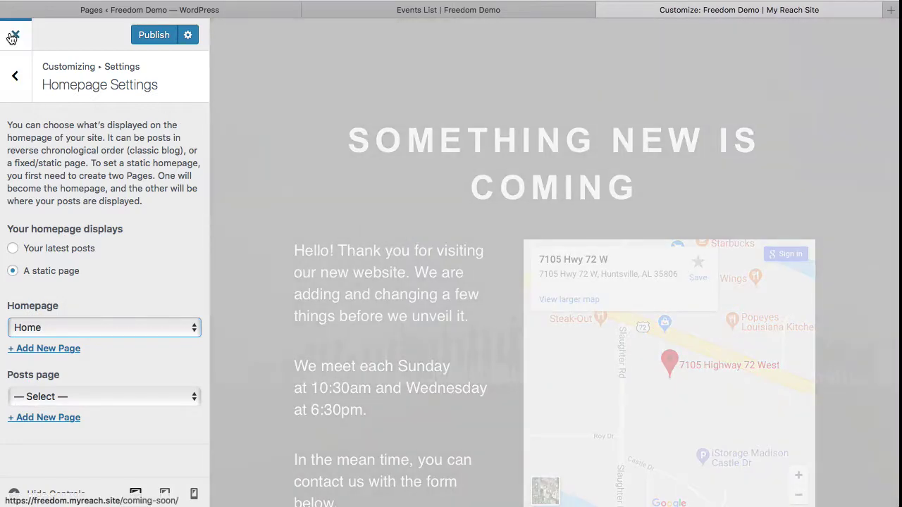
{"action": "left_click", "coordinate": [15, 33]}
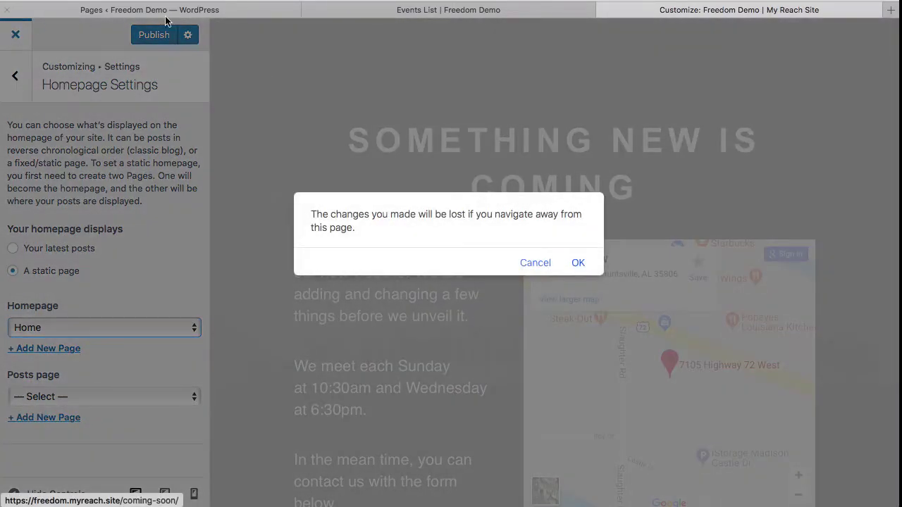
{"action": "left_click", "coordinate": [576, 262]}
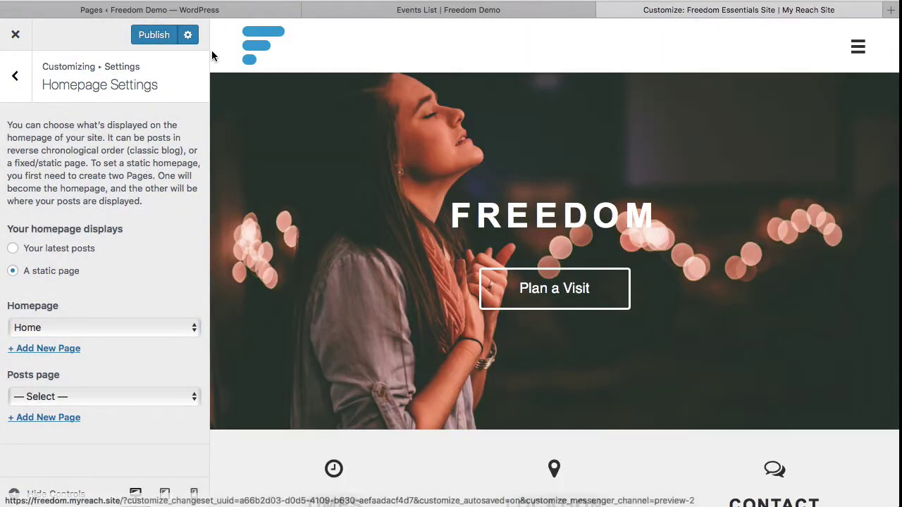
{"action": "left_click", "coordinate": [173, 10]}
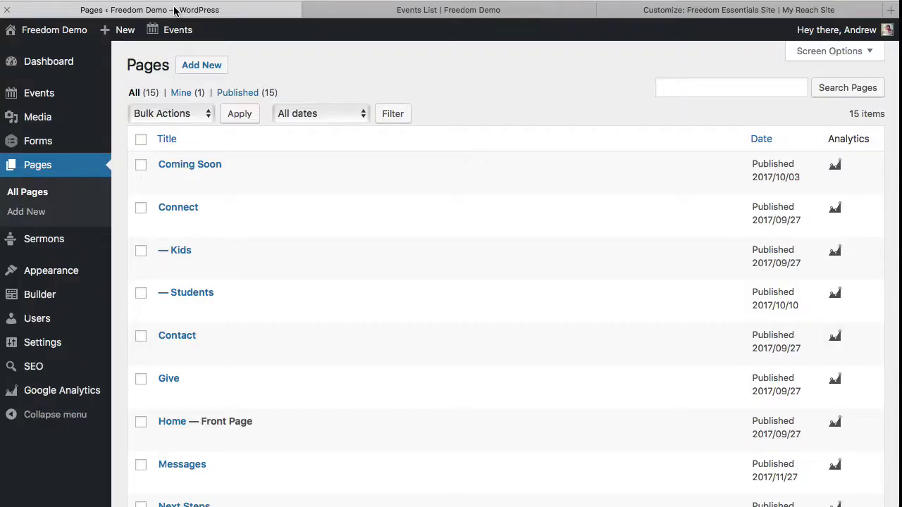
{"action": "left_click", "coordinate": [604, 11]}
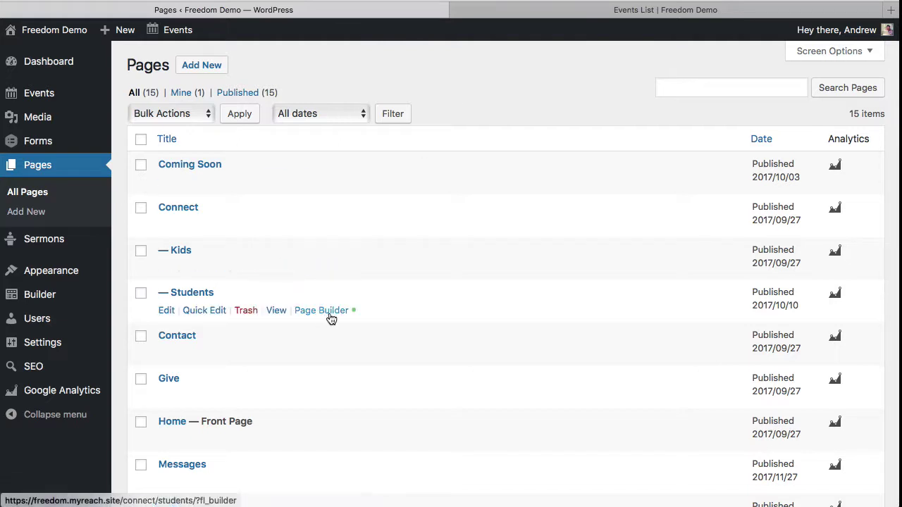
Step: Look through the list of all pages, and open the list of sermons
{"action": "scroll", "coordinate": [328, 316], "scroll_direction": "down", "scroll_amount": 3}
{"action": "scroll", "coordinate": [352, 352], "scroll_direction": "down", "scroll_amount": 1}
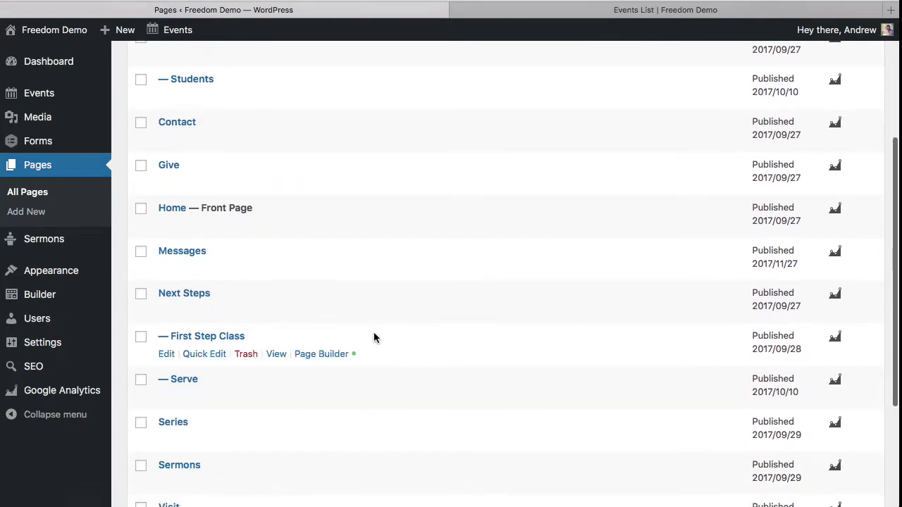
{"action": "scroll", "coordinate": [374, 338], "scroll_direction": "down", "scroll_amount": 2}
{"action": "scroll", "coordinate": [429, 298], "scroll_direction": "up", "scroll_amount": 2}
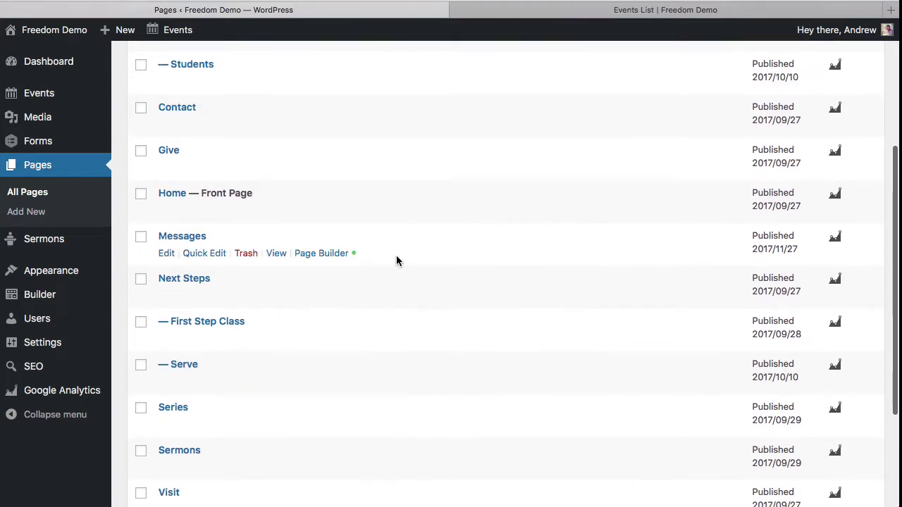
{"action": "scroll", "coordinate": [397, 258], "scroll_direction": "up", "scroll_amount": 2}
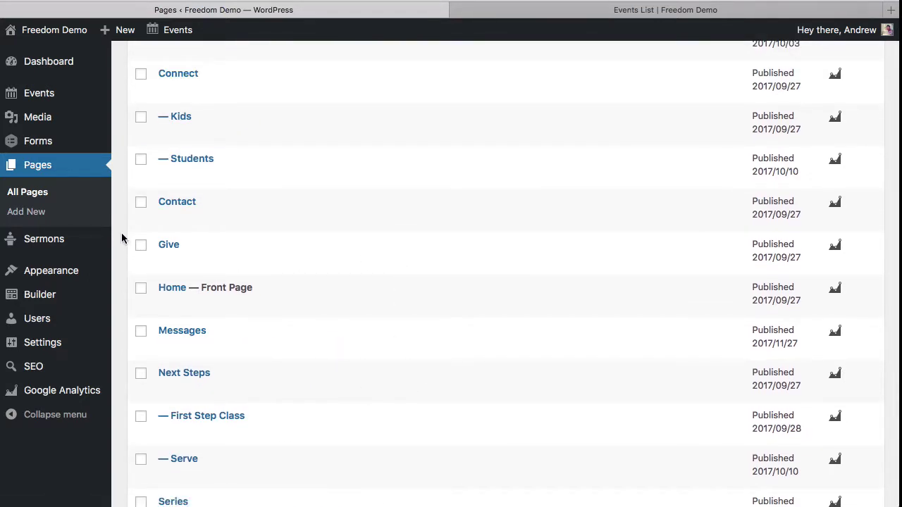
{"action": "left_click", "coordinate": [85, 238]}
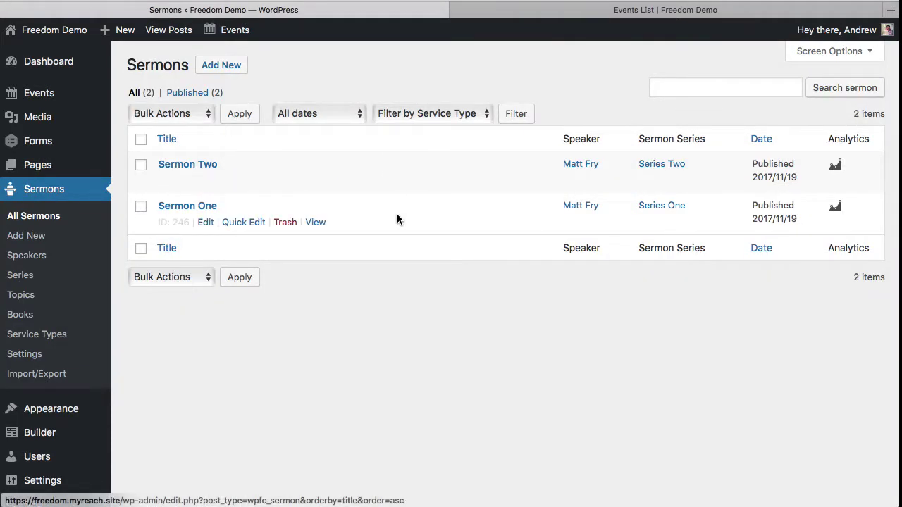
Step: Hide the Speaker column in the Sermons list and apply the screen options
{"action": "left_click", "coordinate": [839, 51]}
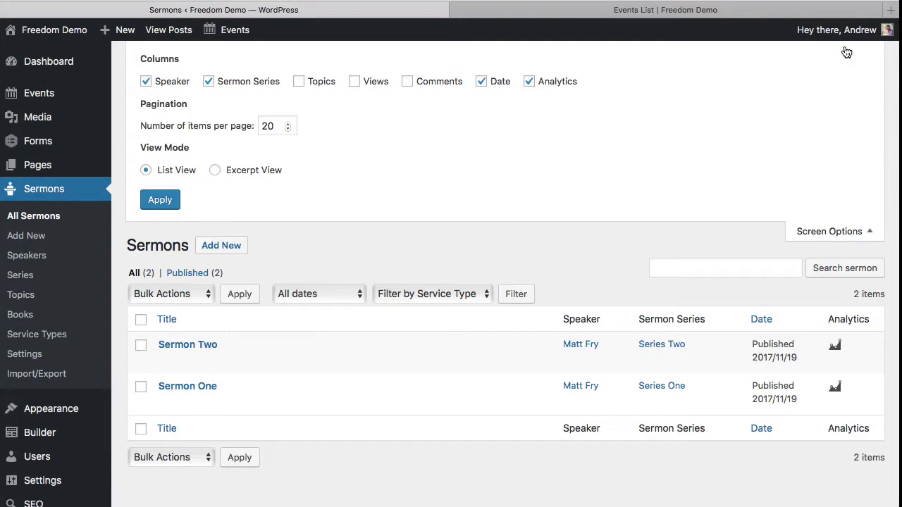
{"action": "left_click", "coordinate": [145, 83]}
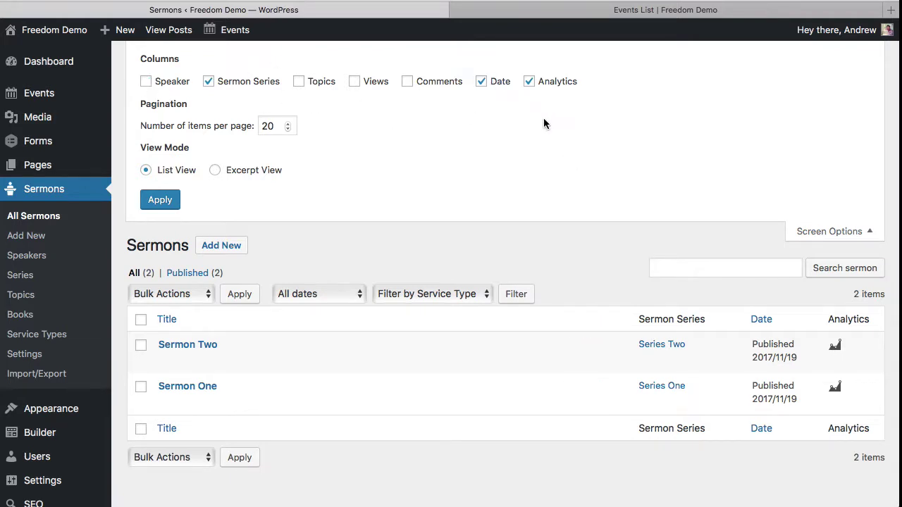
{"action": "left_click", "coordinate": [353, 83]}
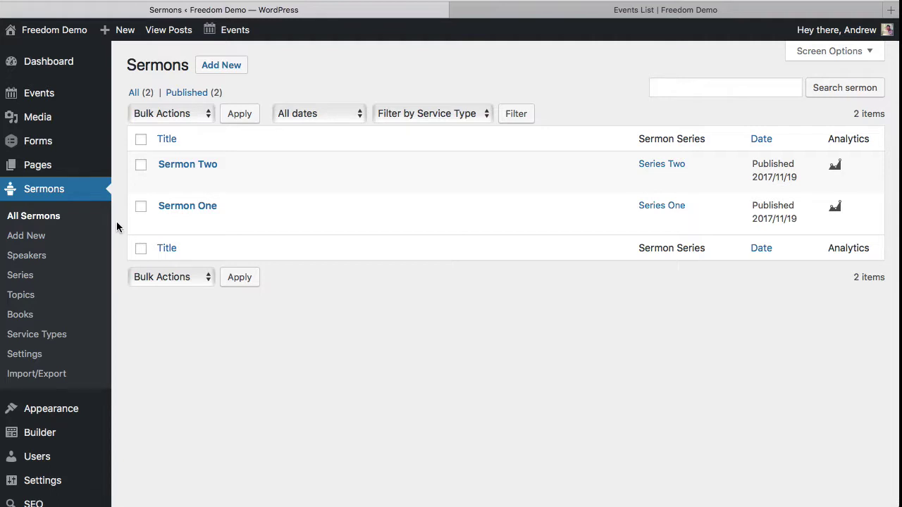
Step: Open the Appearance Customize screen in a new browser tab and switch to that tab
{"action": "scroll", "coordinate": [117, 226], "scroll_direction": "down", "scroll_amount": 1}
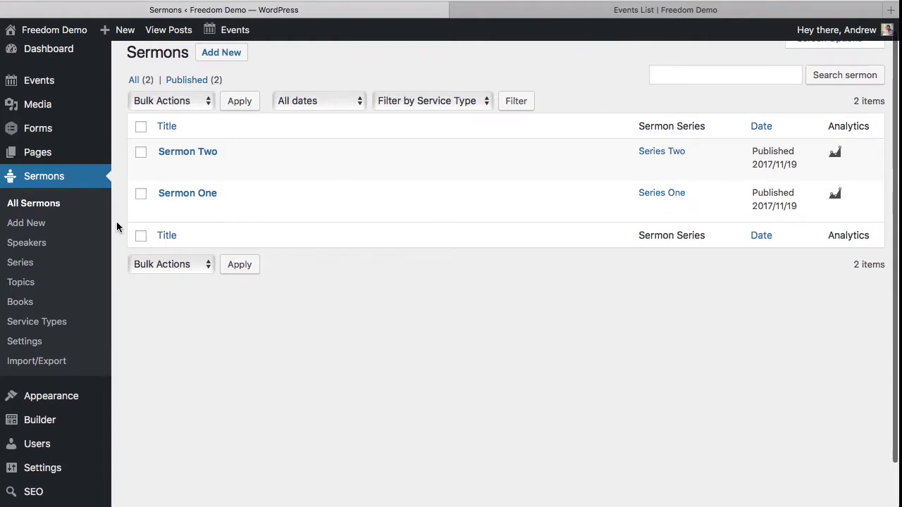
{"action": "scroll", "coordinate": [116, 226], "scroll_direction": "down", "scroll_amount": 3}
{"action": "mouse_move", "coordinate": [89, 351]}
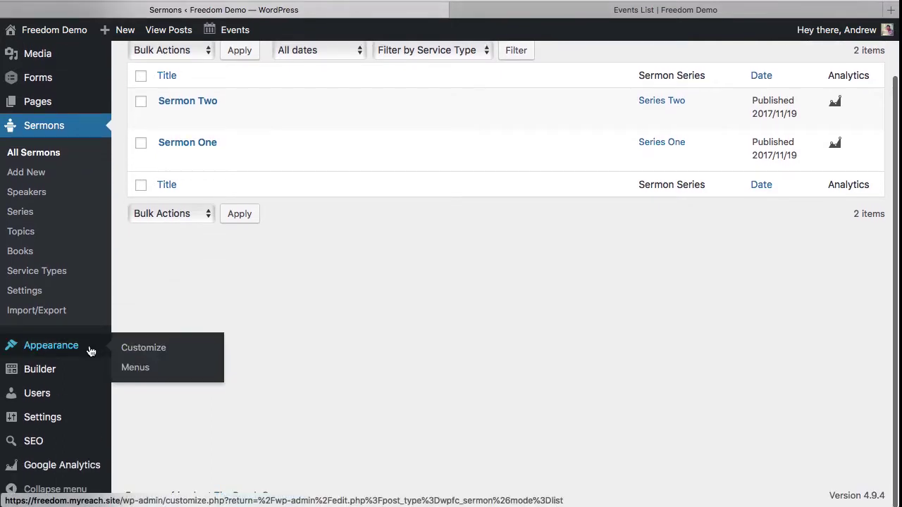
{"action": "left_click", "coordinate": [148, 348]}
{"action": "right_click", "coordinate": [148, 347]}
{"action": "left_click", "coordinate": [173, 351]}
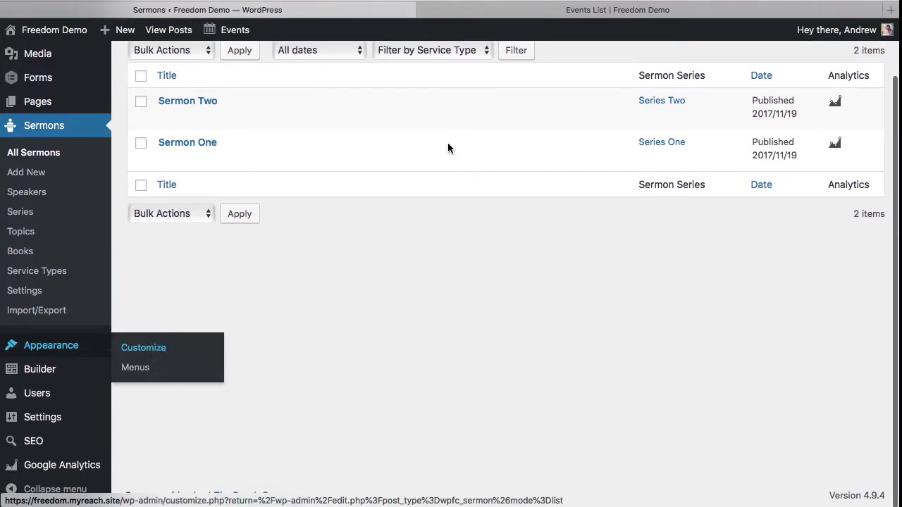
{"action": "left_click", "coordinate": [671, 15]}
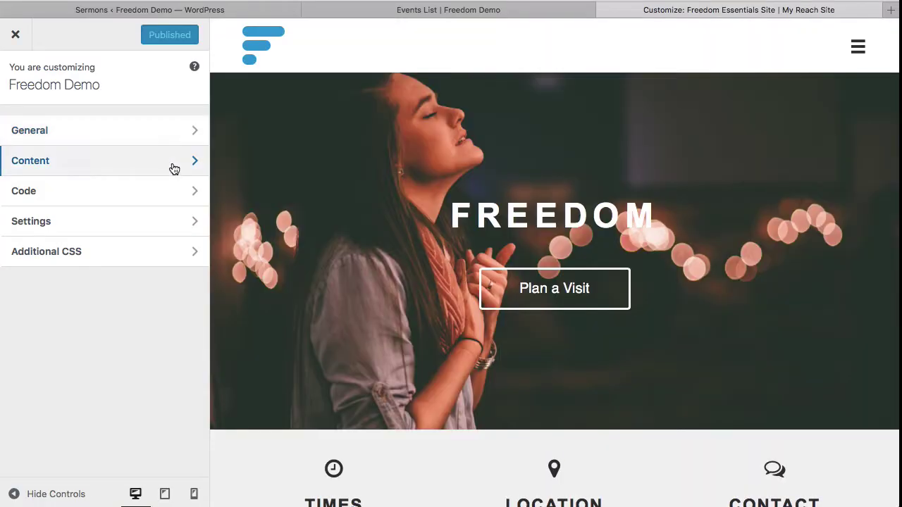
Step: View the site's Accent Color options in the General customization settings
{"action": "left_click", "coordinate": [171, 136]}
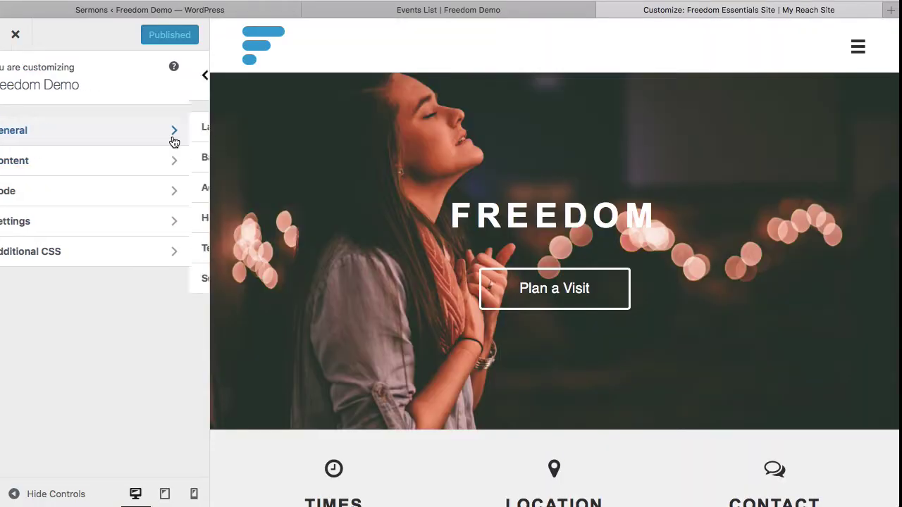
{"action": "left_click", "coordinate": [159, 189]}
{"action": "left_click", "coordinate": [23, 85]}
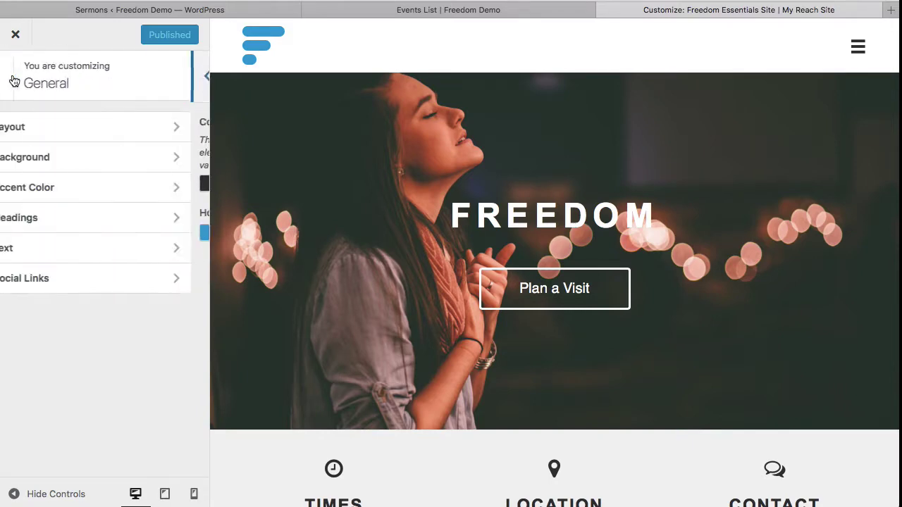
Step: Set the headings' font family to Times in the General customization settings
{"action": "left_click", "coordinate": [143, 227]}
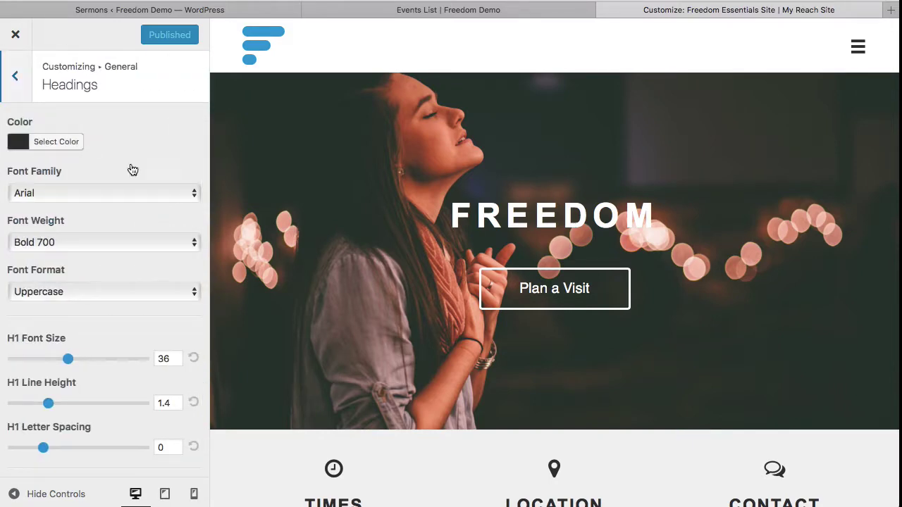
{"action": "left_click", "coordinate": [120, 198]}
{"action": "left_click", "coordinate": [145, 131]}
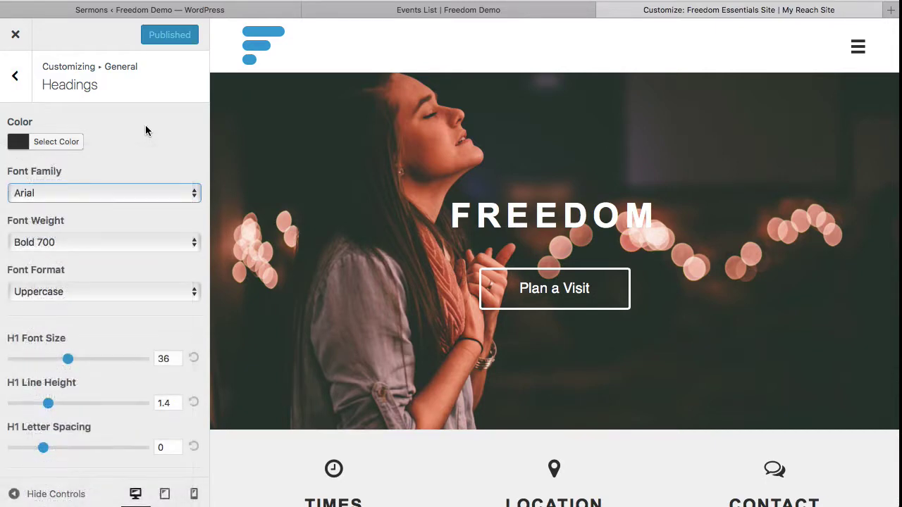
{"action": "left_click", "coordinate": [144, 196]}
{"action": "left_click", "coordinate": [134, 207]}
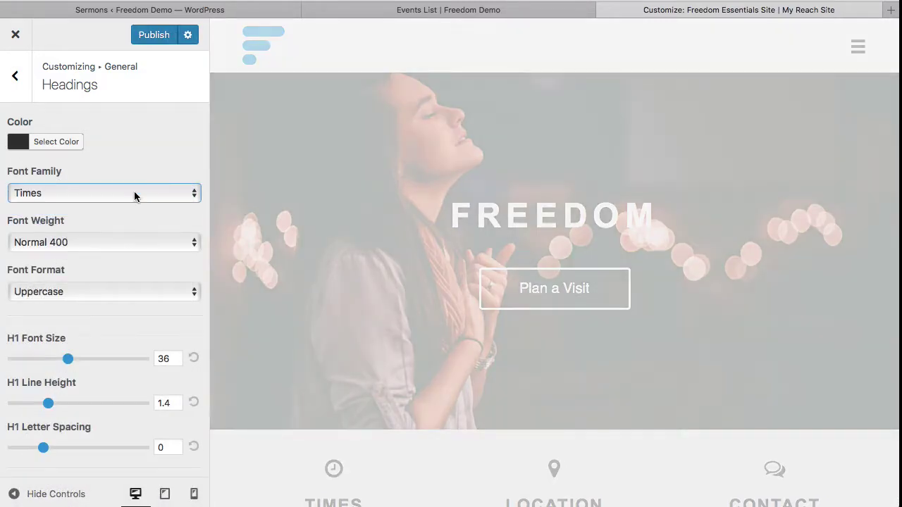
{"action": "left_click", "coordinate": [135, 195]}
{"action": "left_click", "coordinate": [143, 118]}
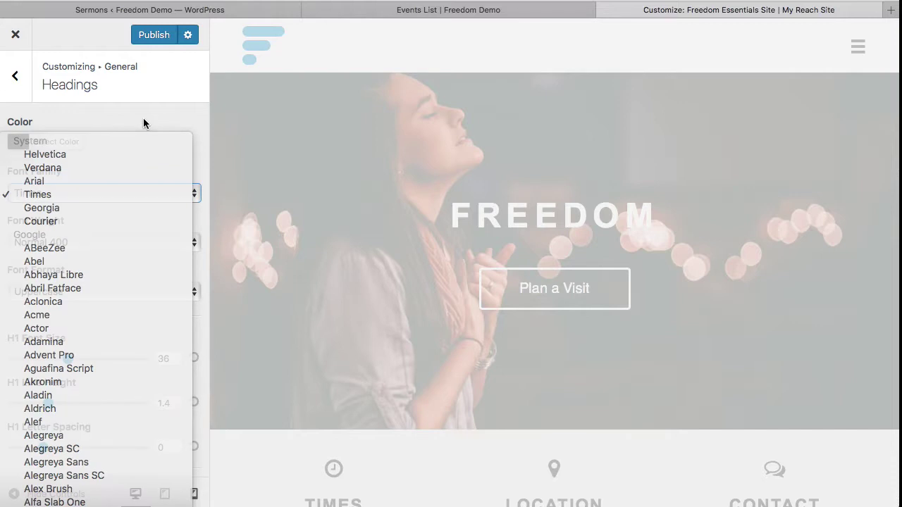
{"action": "left_click", "coordinate": [15, 76]}
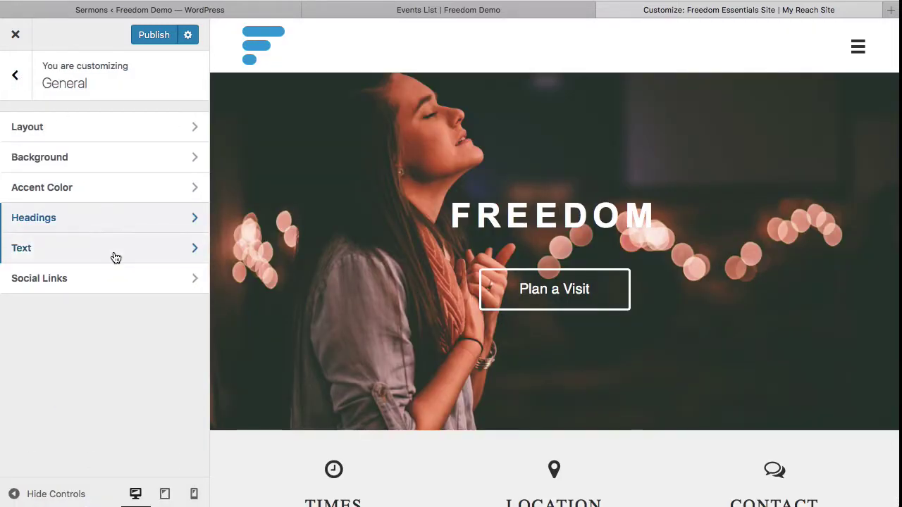
Step: Set the text font family to Georgia, and leave the Customizer without publishing the changes
{"action": "left_click", "coordinate": [114, 251]}
{"action": "left_click", "coordinate": [104, 192]}
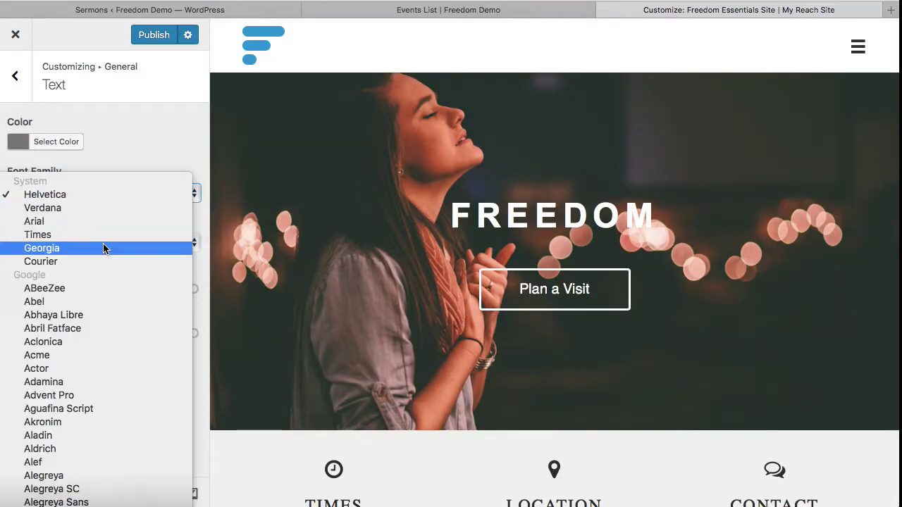
{"action": "left_click", "coordinate": [104, 246]}
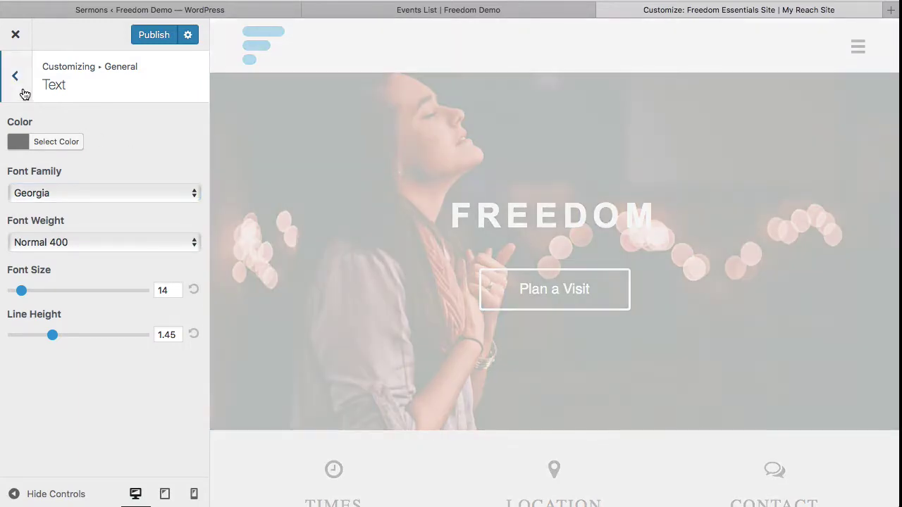
{"action": "left_click", "coordinate": [16, 76]}
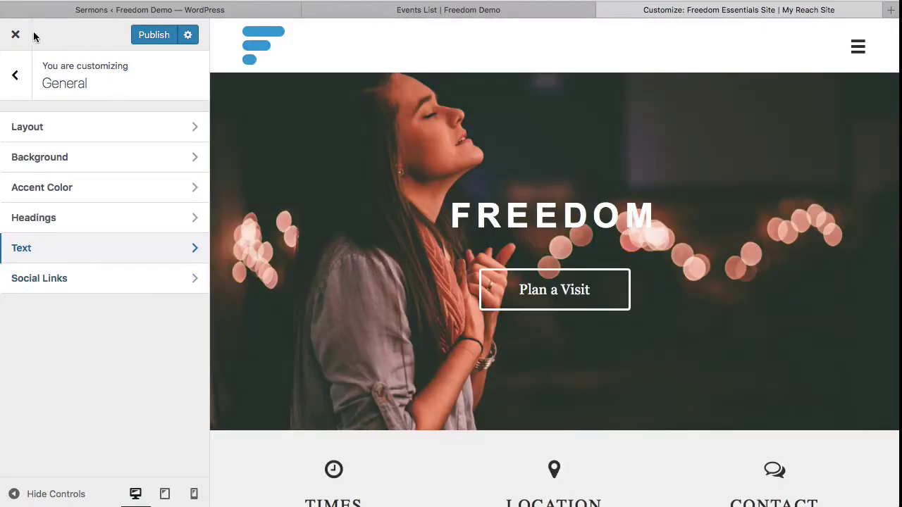
{"action": "left_click", "coordinate": [21, 37]}
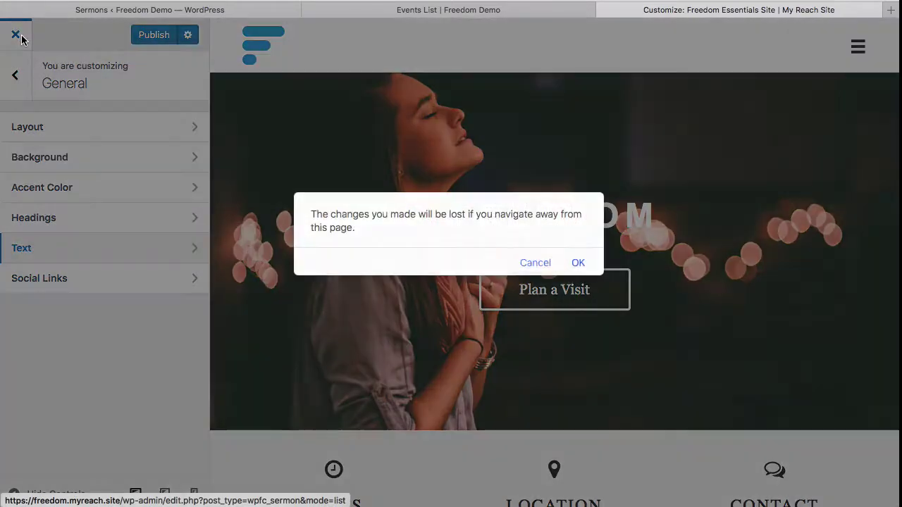
{"action": "left_click", "coordinate": [577, 265]}
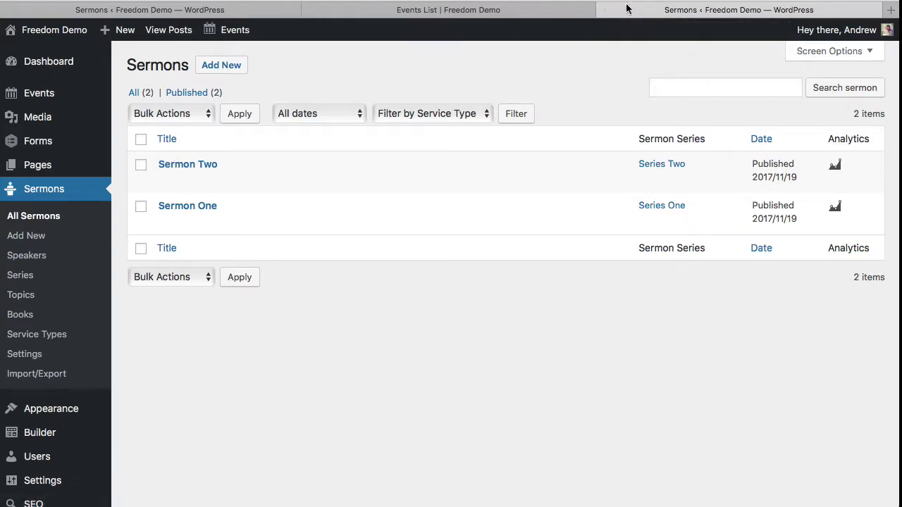
Step: Close the extra Sermons browser tab and open the Appearance Menus screen in the remaining admin tab
{"action": "left_click", "coordinate": [603, 10]}
{"action": "left_click", "coordinate": [246, 10]}
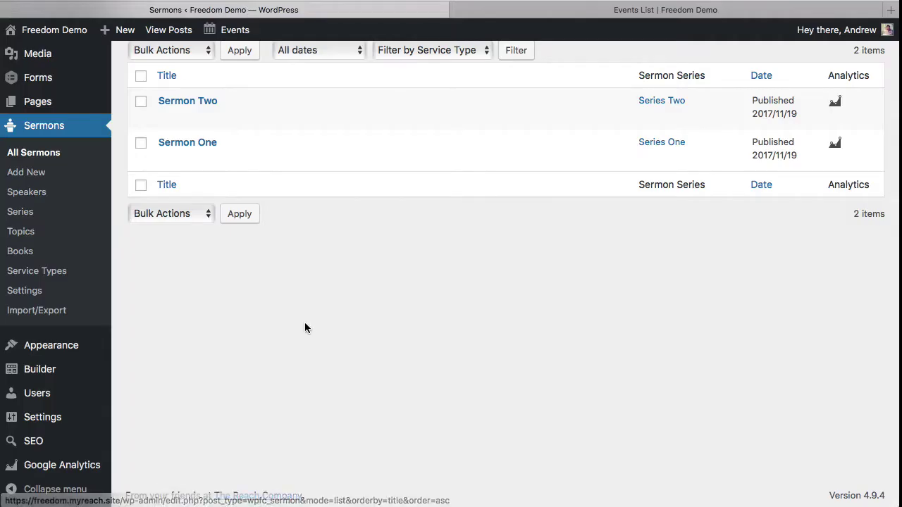
{"action": "mouse_move", "coordinate": [74, 351]}
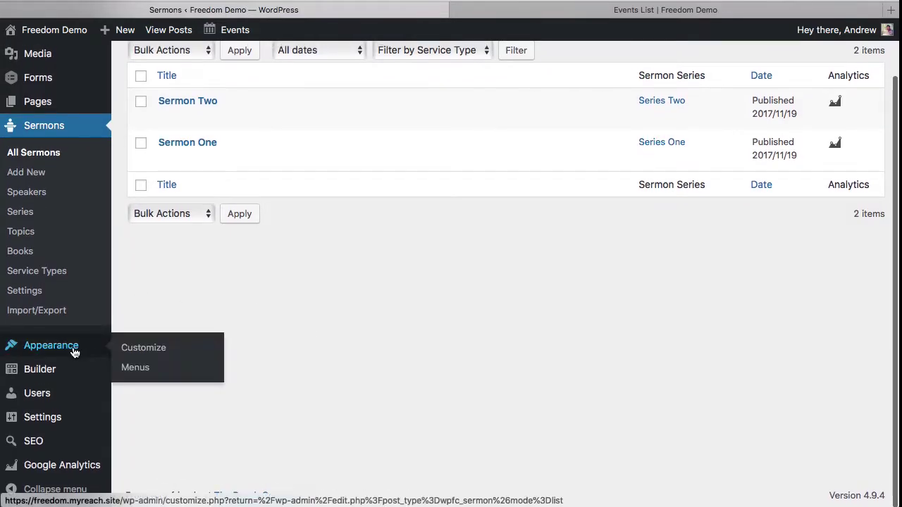
{"action": "left_click", "coordinate": [140, 367]}
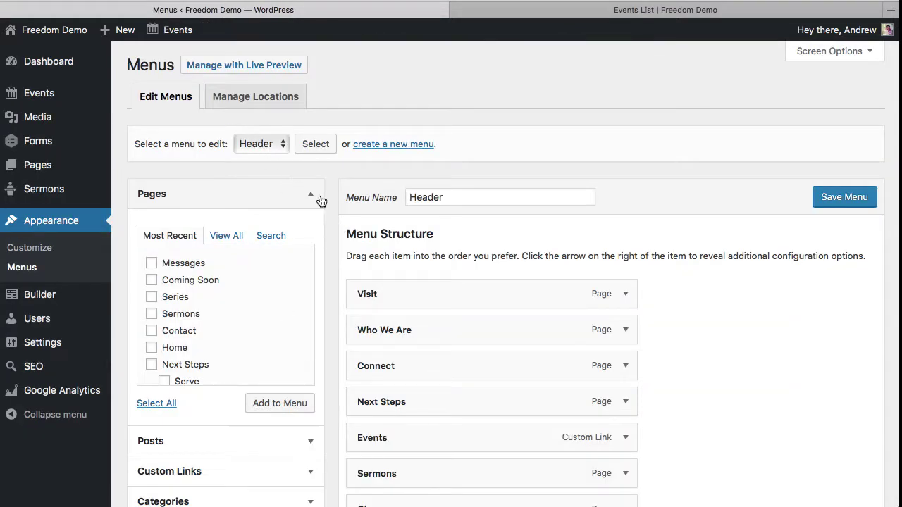
Step: Compare the Header menu's structure with the navigation links on the live Events page
{"action": "scroll", "coordinate": [364, 212], "scroll_direction": "down", "scroll_amount": 2}
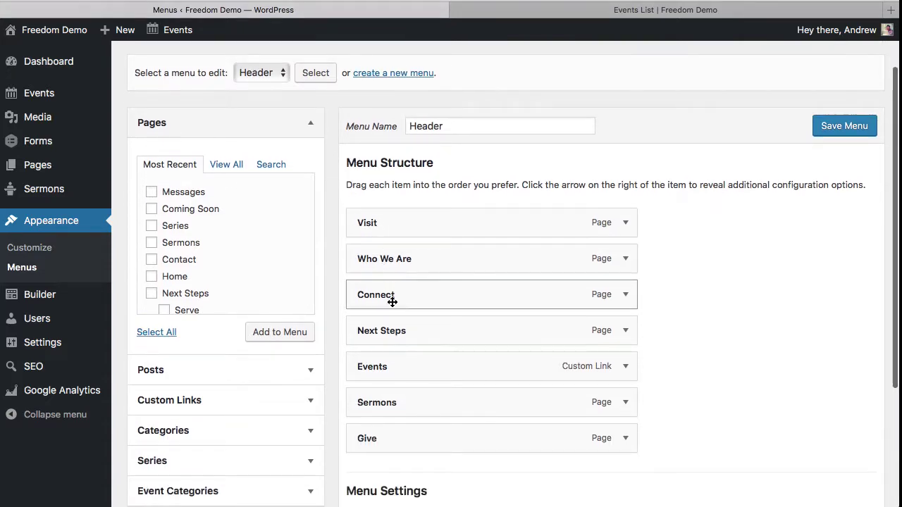
{"action": "left_click", "coordinate": [566, 10]}
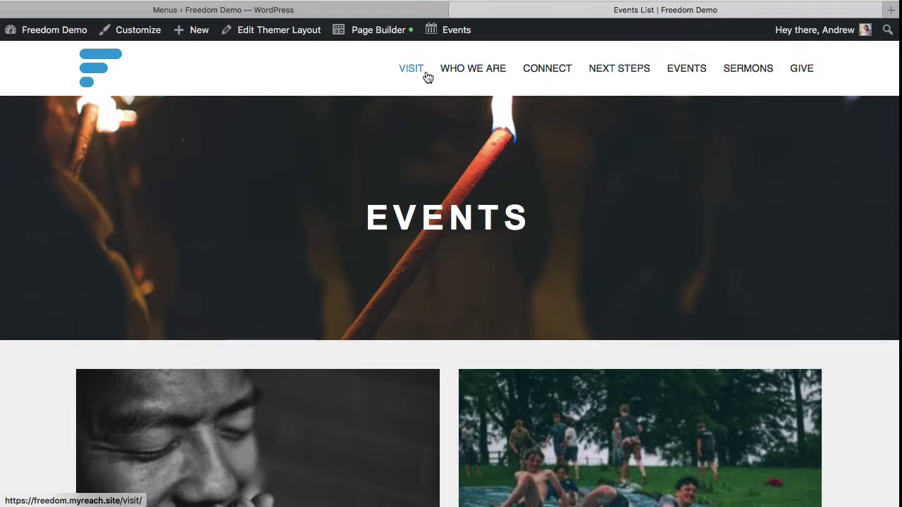
{"action": "left_click", "coordinate": [344, 9]}
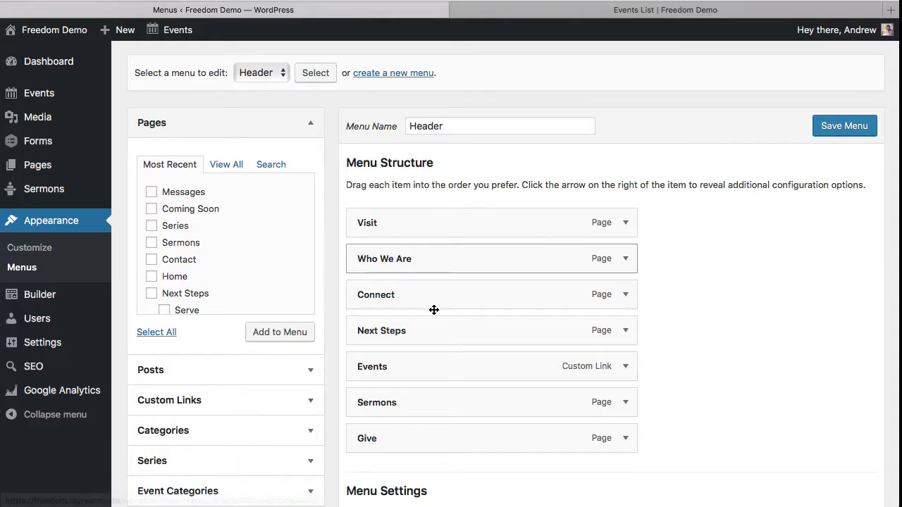
{"action": "left_click", "coordinate": [563, 20]}
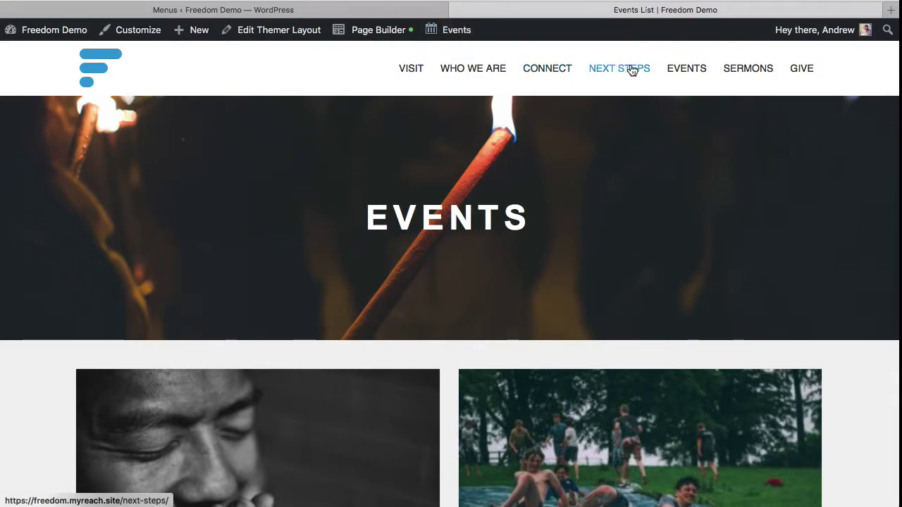
{"action": "left_click", "coordinate": [213, 9]}
{"action": "scroll", "coordinate": [465, 291], "scroll_direction": "up", "scroll_amount": 2}
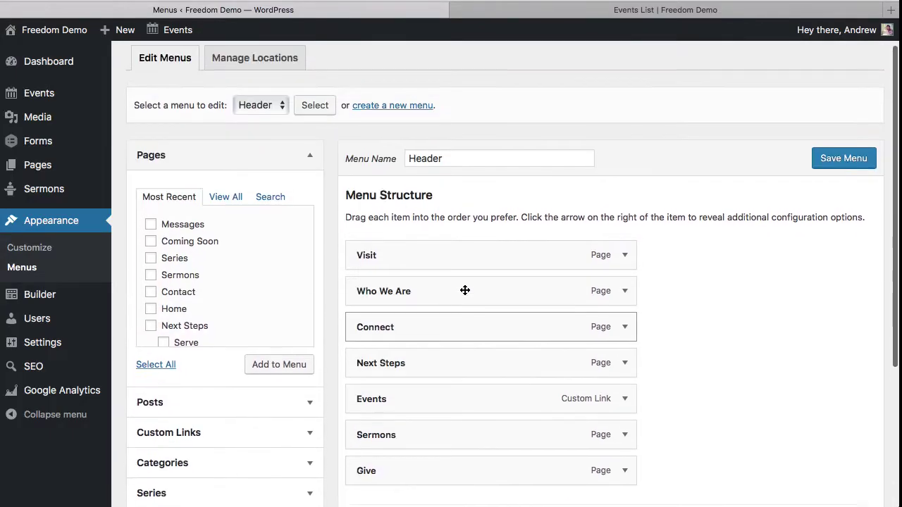
Step: Load the Footer menu for editing, checking the footer links on the live Events page along the way
{"action": "scroll", "coordinate": [465, 290], "scroll_direction": "up", "scroll_amount": 1}
{"action": "left_click", "coordinate": [264, 122]}
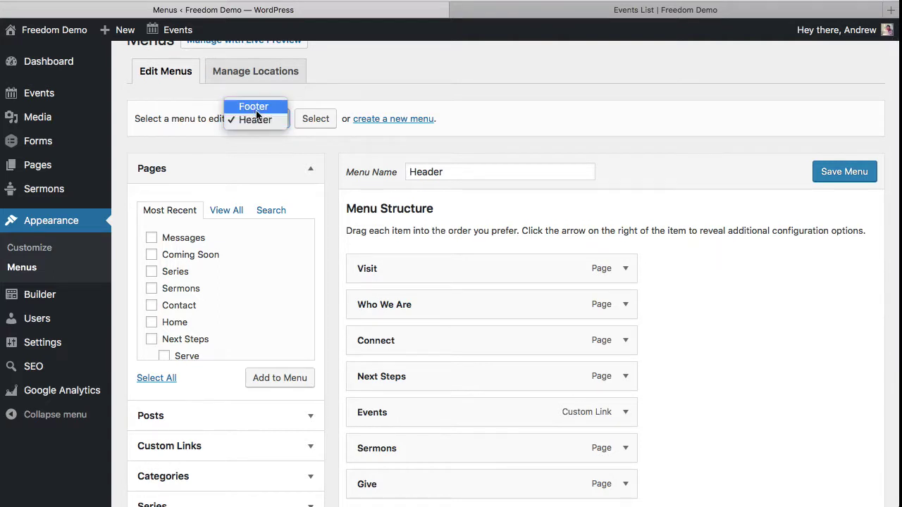
{"action": "left_click", "coordinate": [255, 107]}
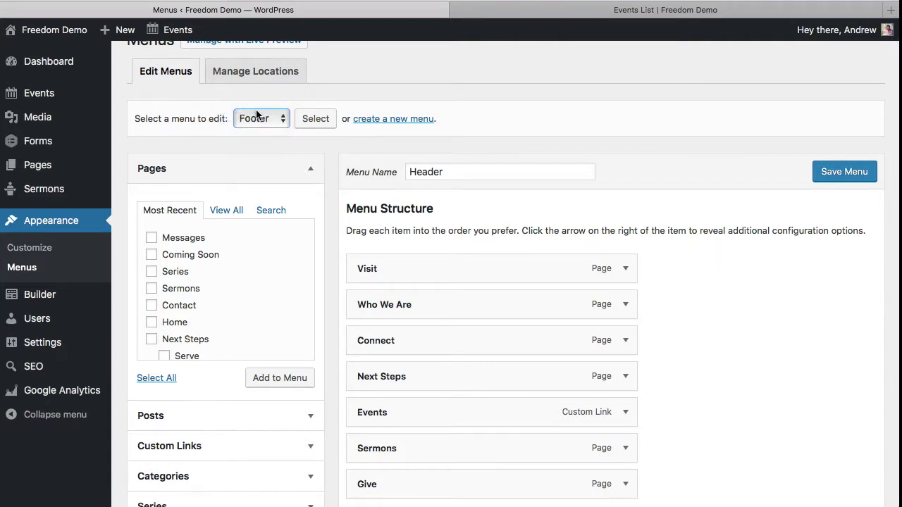
{"action": "left_click", "coordinate": [554, 14]}
{"action": "scroll", "coordinate": [553, 242], "scroll_direction": "down", "scroll_amount": 10}
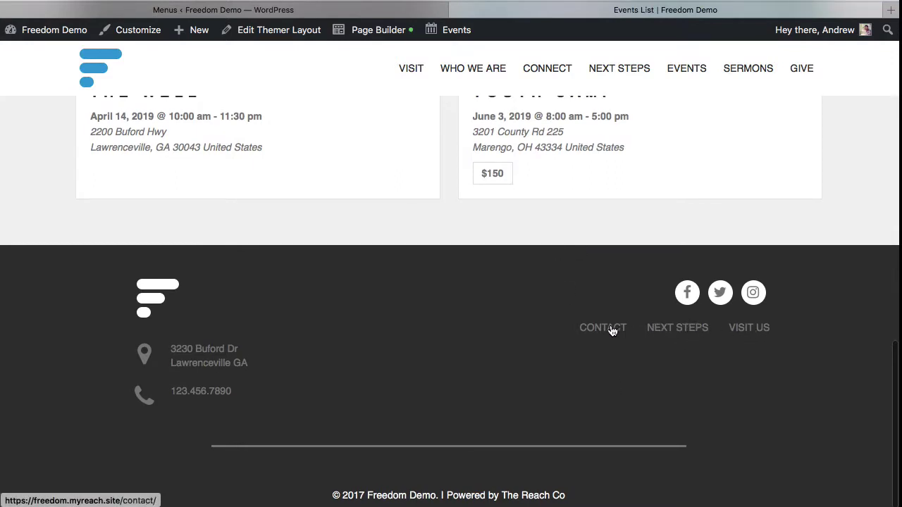
{"action": "left_click", "coordinate": [248, 10]}
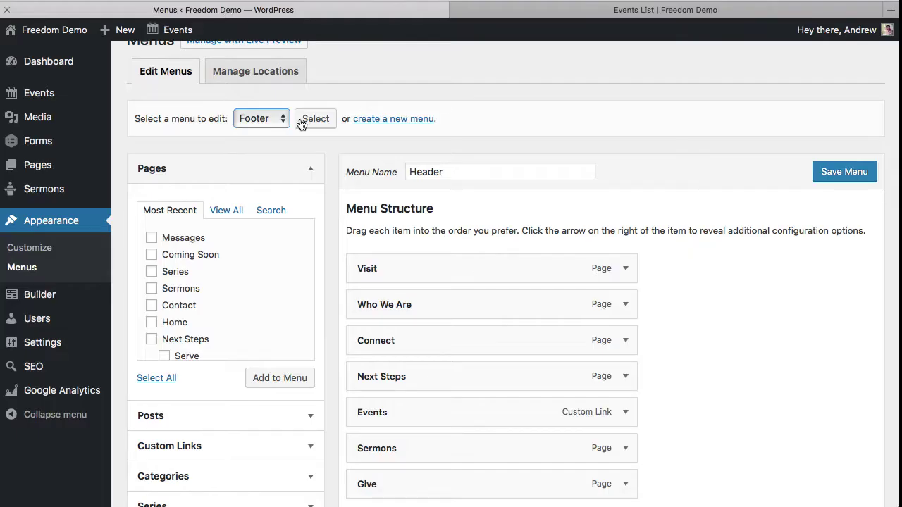
{"action": "scroll", "coordinate": [336, 286], "scroll_direction": "down", "scroll_amount": 3}
{"action": "scroll", "coordinate": [336, 286], "scroll_direction": "up", "scroll_amount": 2}
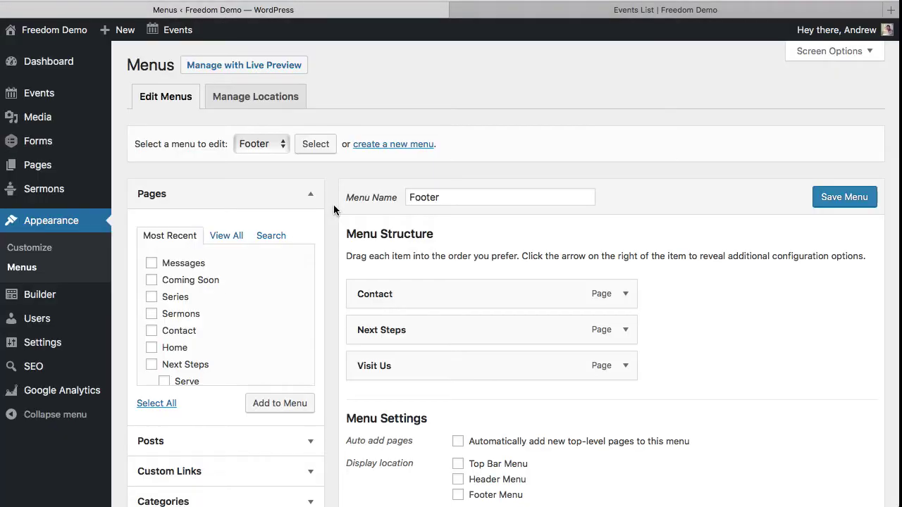
Step: Compare the Footer menu's items and settings with the links in the live site's footer
{"action": "scroll", "coordinate": [335, 210], "scroll_direction": "down", "scroll_amount": 3}
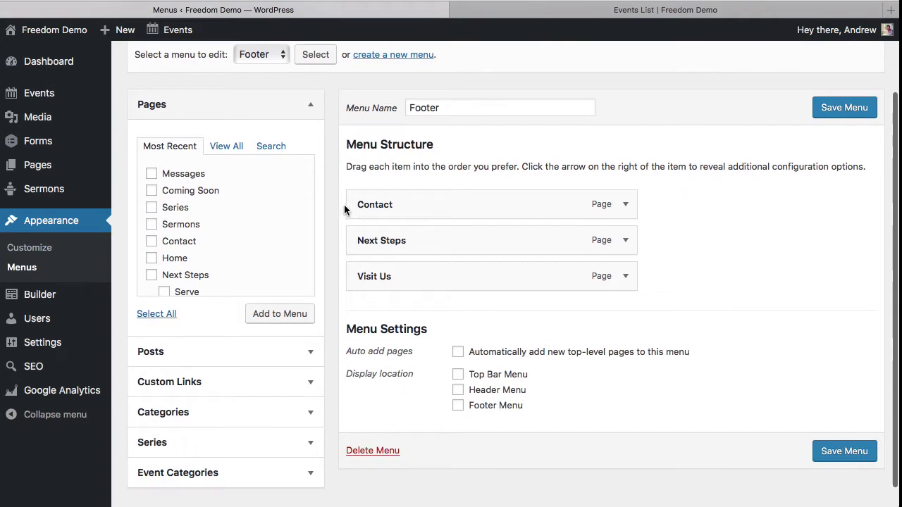
{"action": "left_click", "coordinate": [532, 9]}
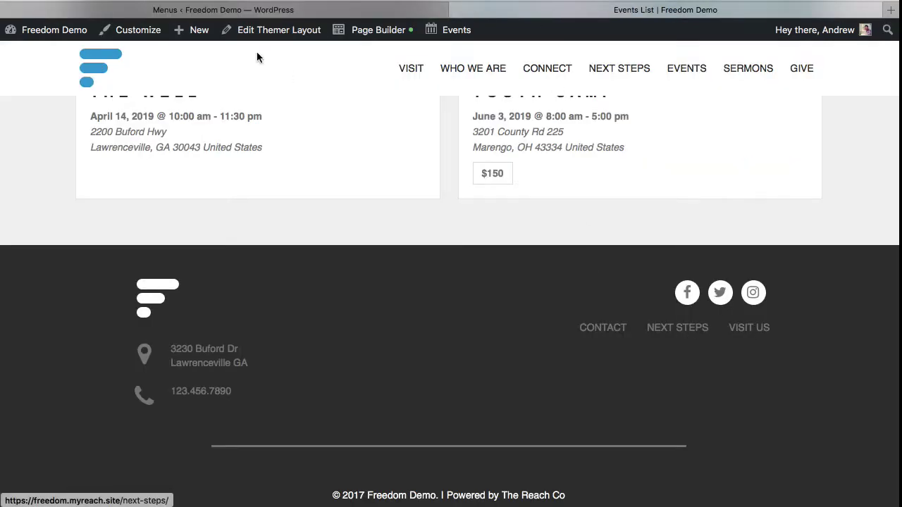
{"action": "left_click", "coordinate": [203, 10]}
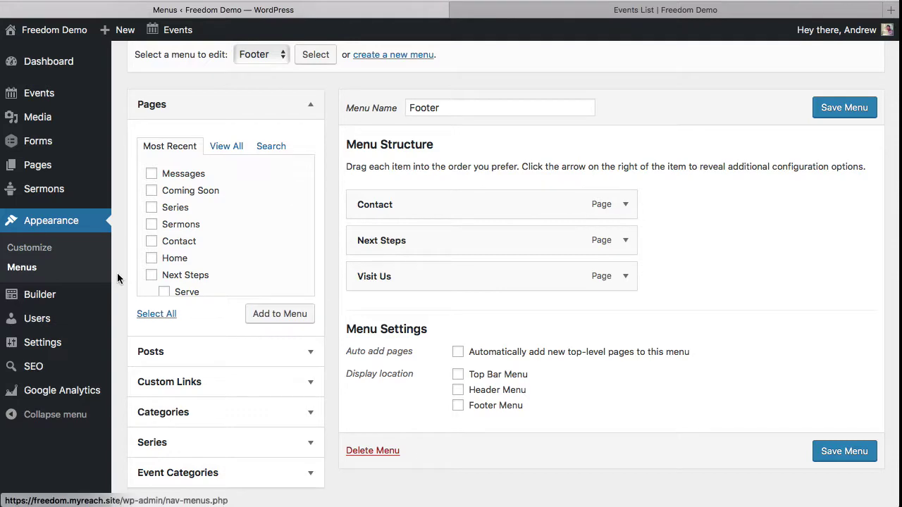
Step: Open the Builder's Themer Layouts list and review its layouts, types and locations
{"action": "scroll", "coordinate": [116, 273], "scroll_direction": "down", "scroll_amount": 1}
{"action": "left_click", "coordinate": [81, 293]}
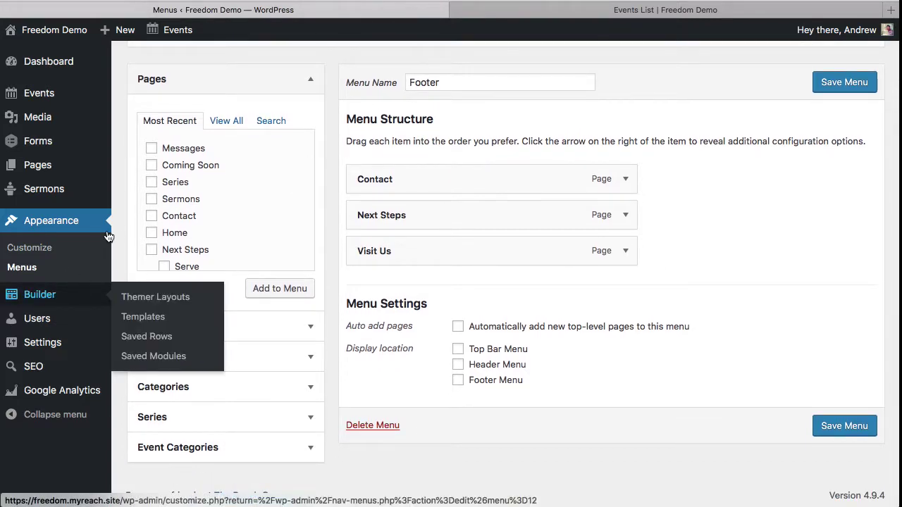
{"action": "scroll", "coordinate": [118, 220], "scroll_direction": "down", "scroll_amount": 5}
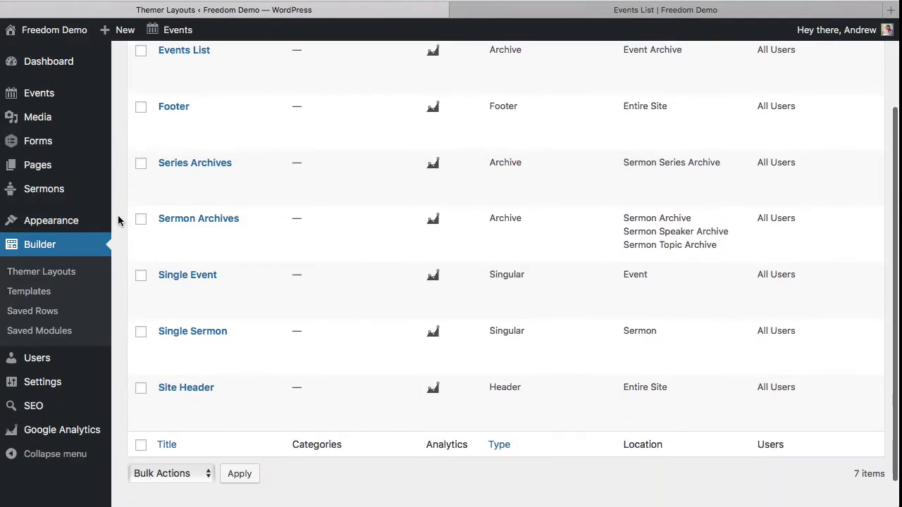
{"action": "scroll", "coordinate": [118, 220], "scroll_direction": "up", "scroll_amount": 1}
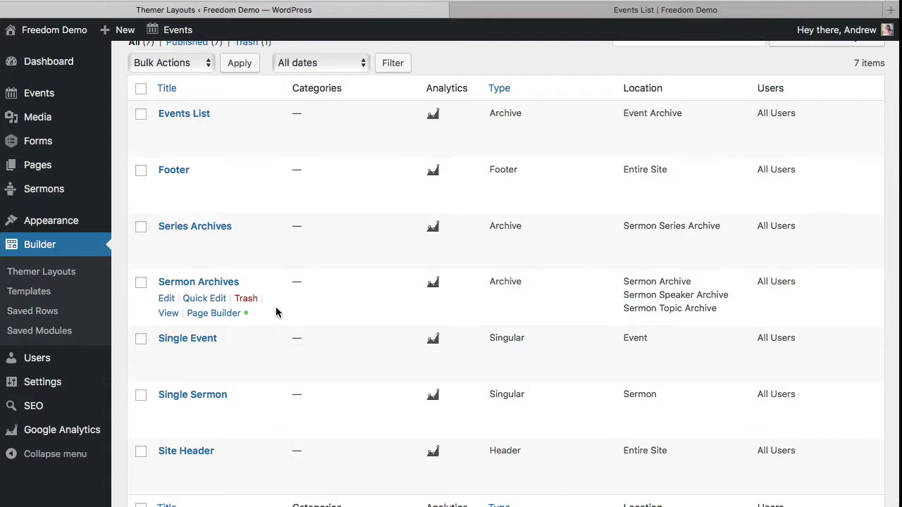
{"action": "scroll", "coordinate": [267, 349], "scroll_direction": "down", "scroll_amount": 2}
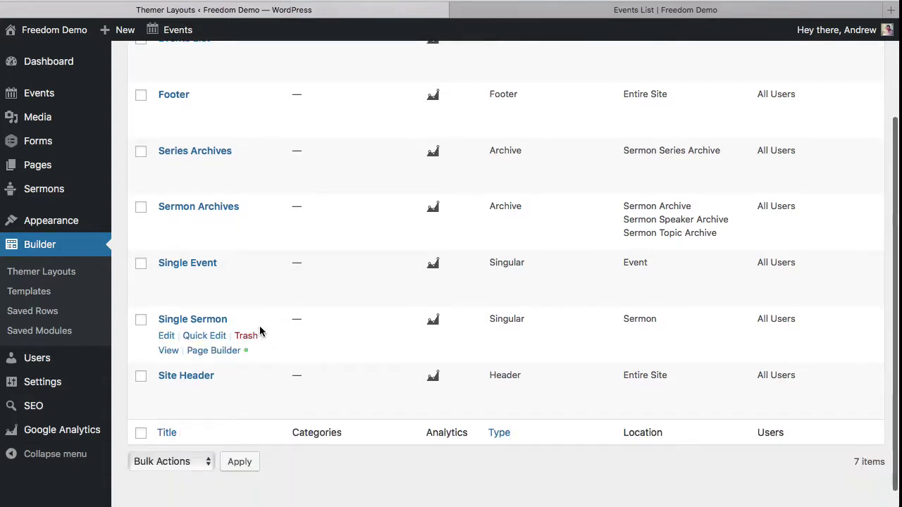
{"action": "scroll", "coordinate": [268, 326], "scroll_direction": "up", "scroll_amount": 3}
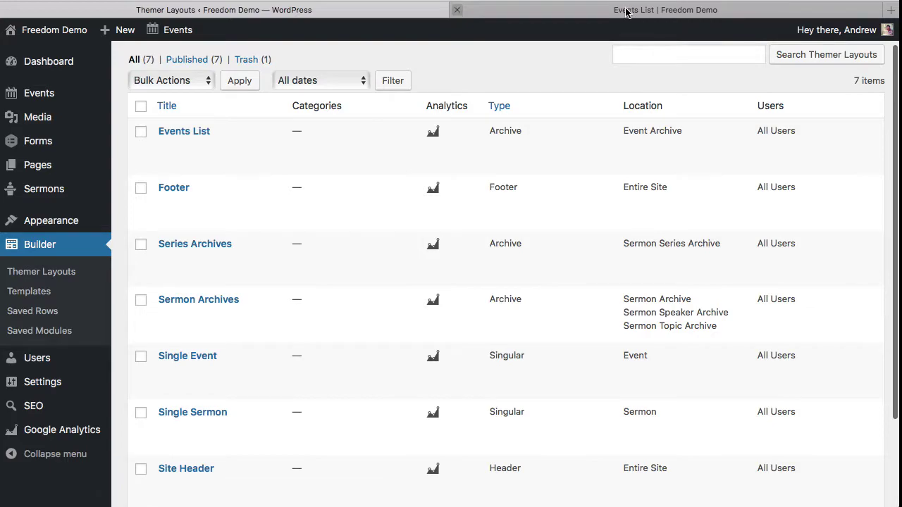
Step: Open the Events archive page on the live site and look at its Page Builder option
{"action": "left_click", "coordinate": [563, 9]}
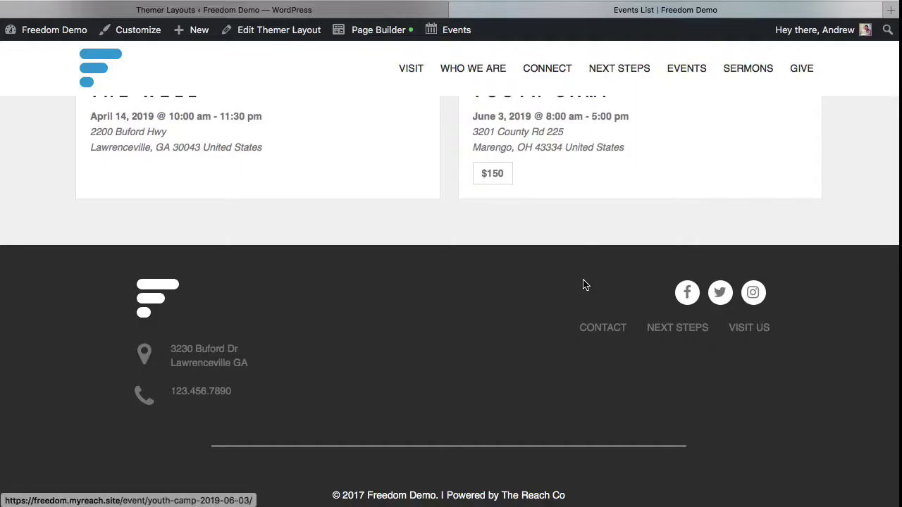
{"action": "scroll", "coordinate": [585, 285], "scroll_direction": "up", "scroll_amount": 10}
{"action": "left_click", "coordinate": [683, 69]}
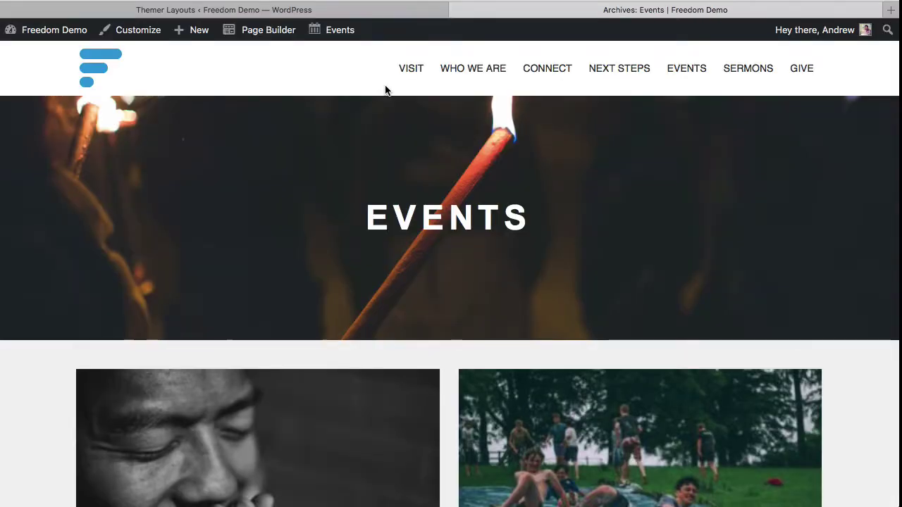
{"action": "mouse_move", "coordinate": [257, 30]}
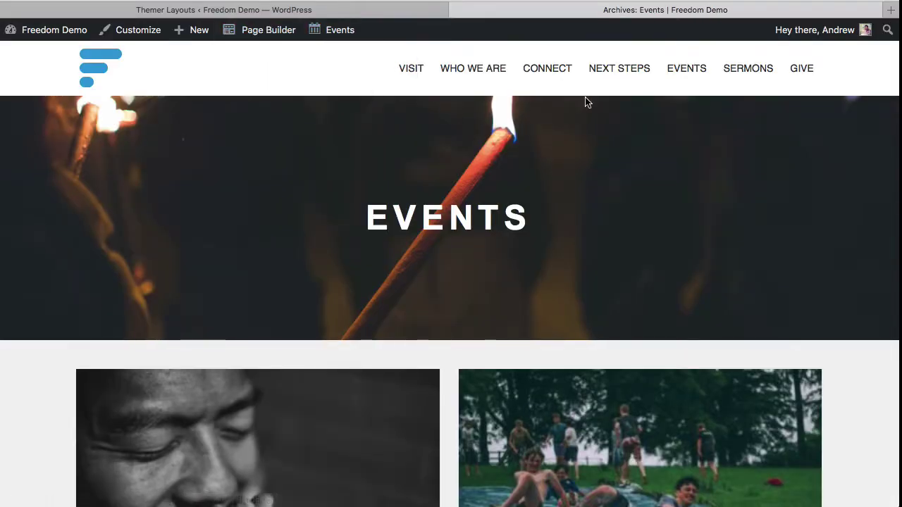
Step: Review the Themer Layouts list alongside the live Sermons archive page and its Page Builder option
{"action": "left_click", "coordinate": [311, 12]}
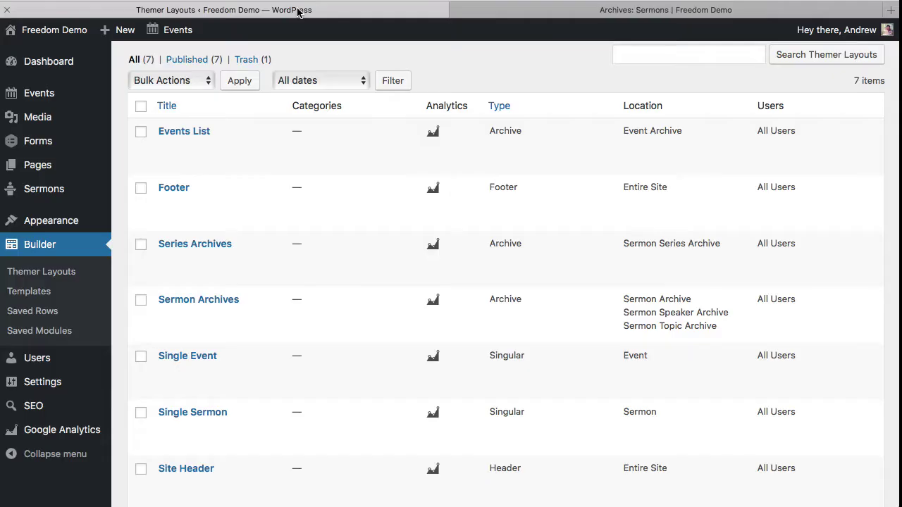
{"action": "scroll", "coordinate": [274, 311], "scroll_direction": "down", "scroll_amount": 1}
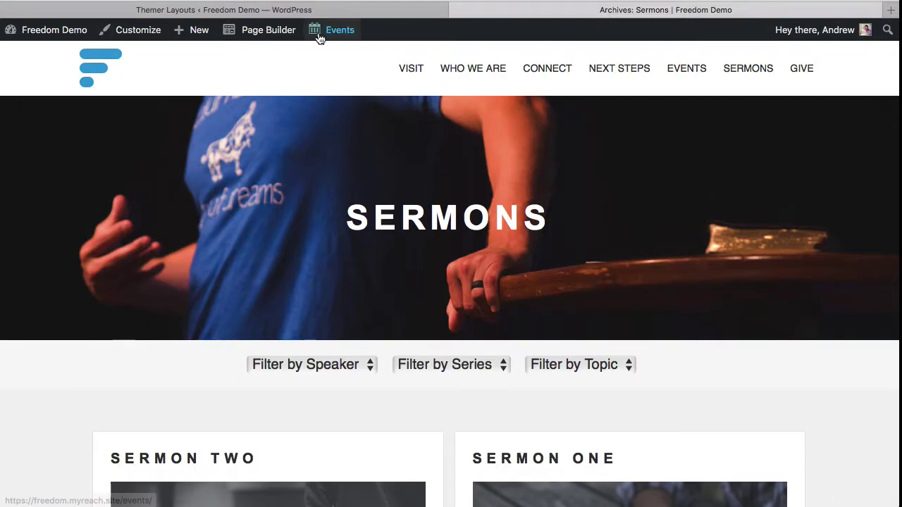
{"action": "mouse_move", "coordinate": [267, 32]}
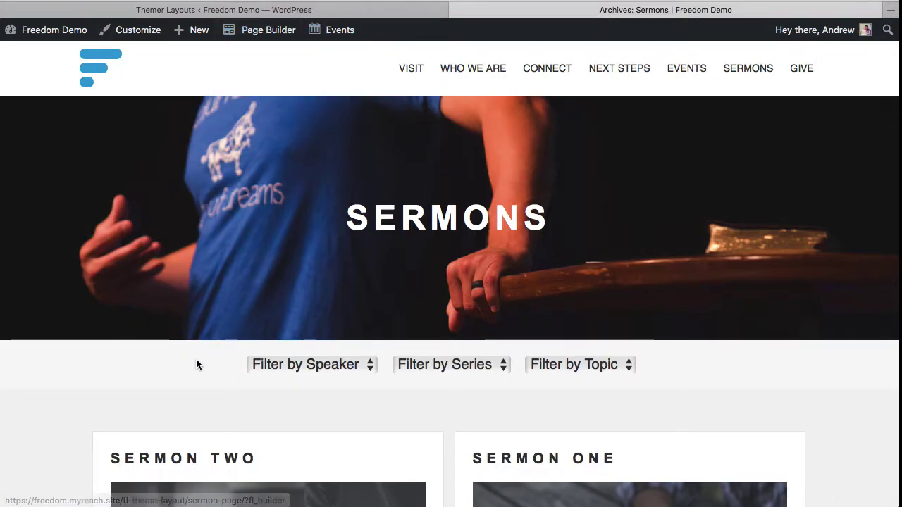
{"action": "left_click", "coordinate": [163, 9]}
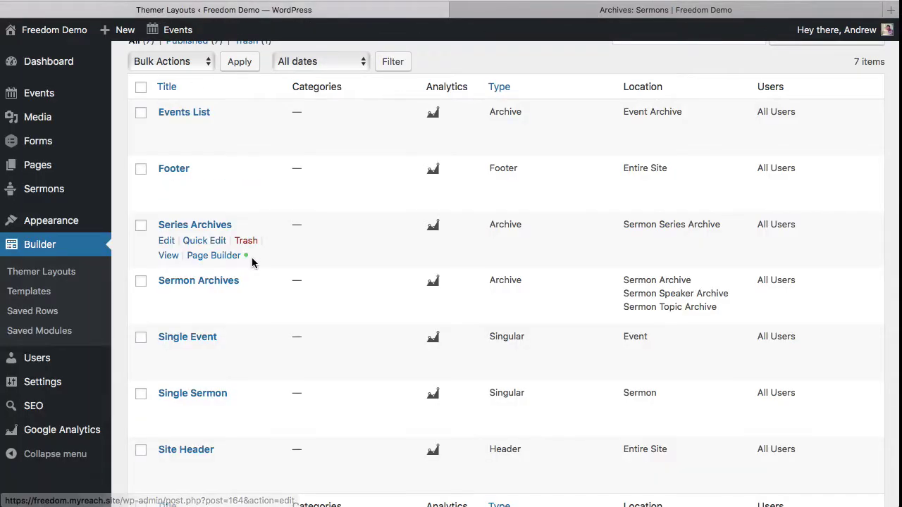
{"action": "scroll", "coordinate": [251, 261], "scroll_direction": "down", "scroll_amount": 3}
{"action": "scroll", "coordinate": [253, 263], "scroll_direction": "up", "scroll_amount": 2}
{"action": "scroll", "coordinate": [251, 262], "scroll_direction": "up", "scroll_amount": 1}
{"action": "scroll", "coordinate": [248, 262], "scroll_direction": "down", "scroll_amount": 2}
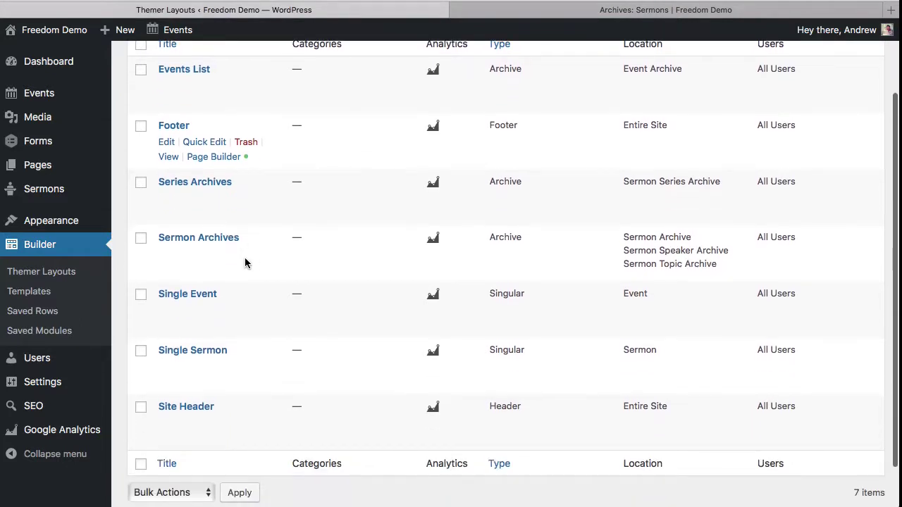
Step: Examine the live Sermons page's banner, filters and Page Builder option, and return to the Themer Layouts list
{"action": "left_click", "coordinate": [588, 11]}
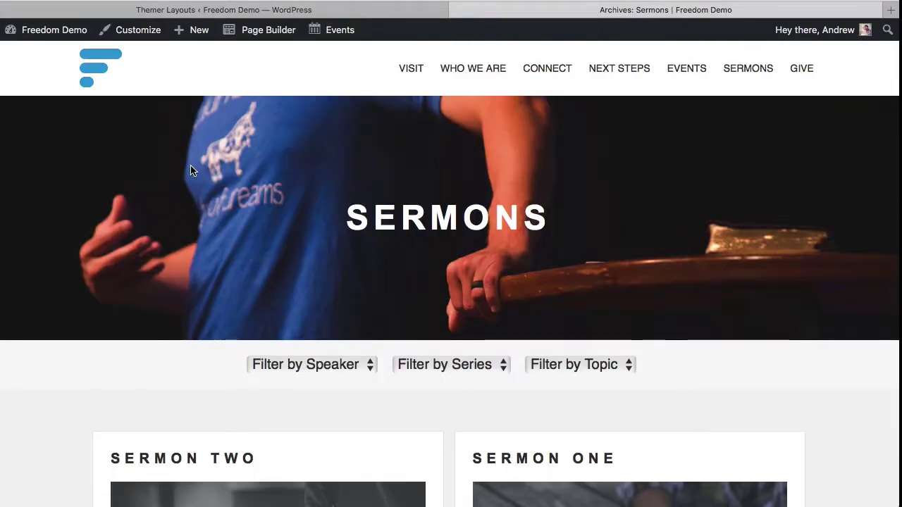
{"action": "scroll", "coordinate": [191, 169], "scroll_direction": "down", "scroll_amount": 1}
{"action": "scroll", "coordinate": [233, 196], "scroll_direction": "up", "scroll_amount": 1}
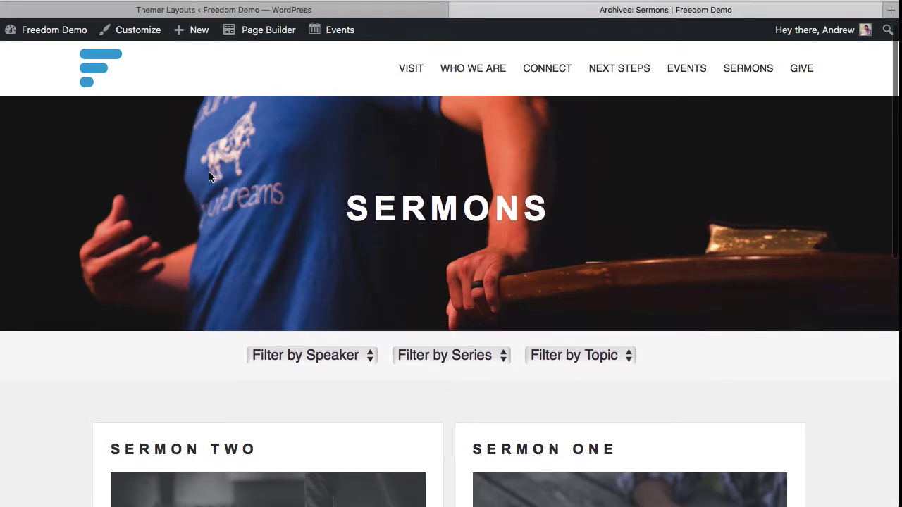
{"action": "scroll", "coordinate": [260, 272], "scroll_direction": "up", "scroll_amount": 1}
{"action": "scroll", "coordinate": [259, 272], "scroll_direction": "down", "scroll_amount": 1}
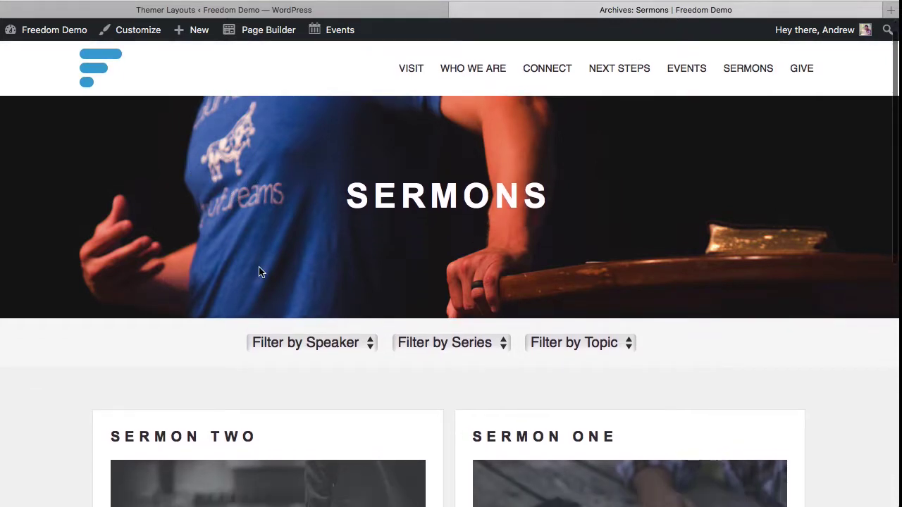
{"action": "scroll", "coordinate": [260, 272], "scroll_direction": "up", "scroll_amount": 1}
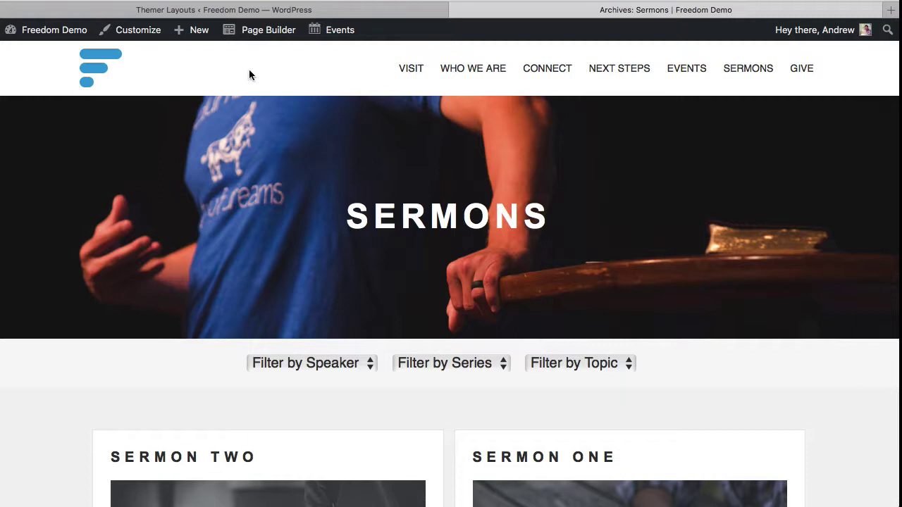
{"action": "mouse_move", "coordinate": [254, 30]}
{"action": "left_click", "coordinate": [182, 9]}
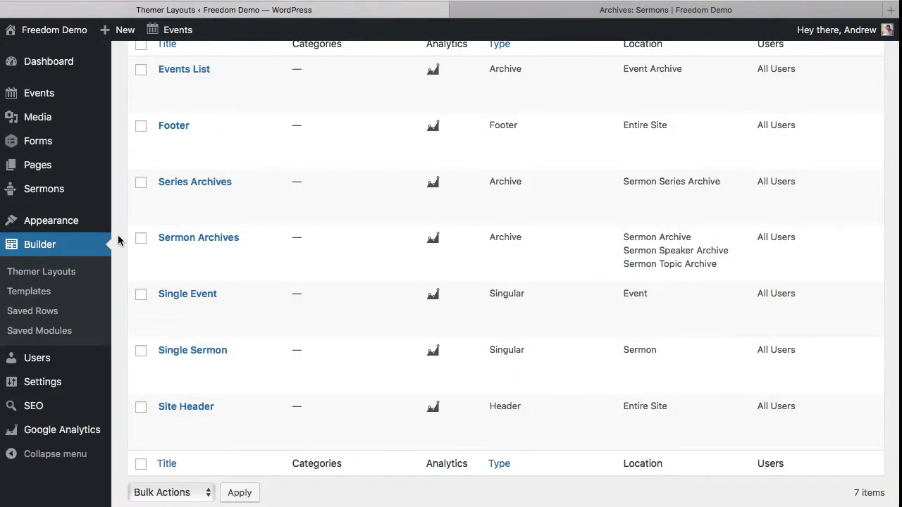
{"action": "scroll", "coordinate": [119, 240], "scroll_direction": "down", "scroll_amount": 1}
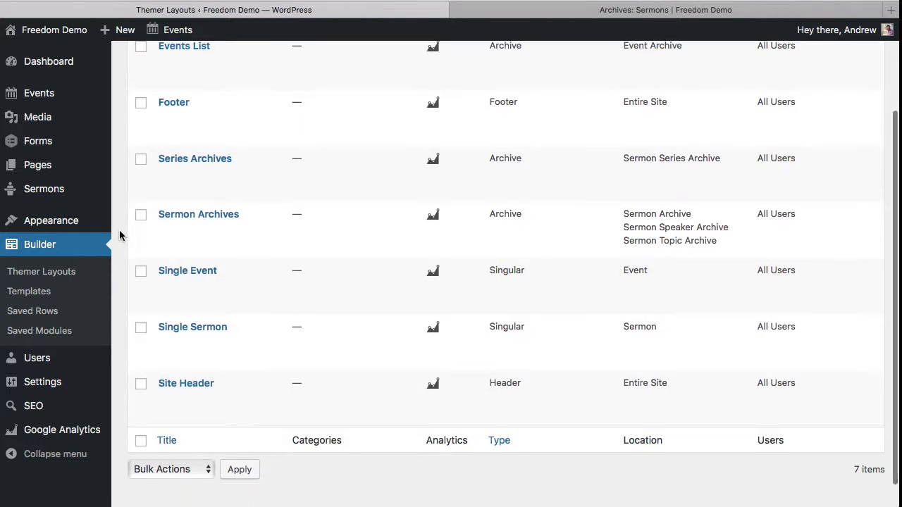
Step: Open the Users list and the Permalink settings, and review the available URL structure options
{"action": "left_click", "coordinate": [83, 366]}
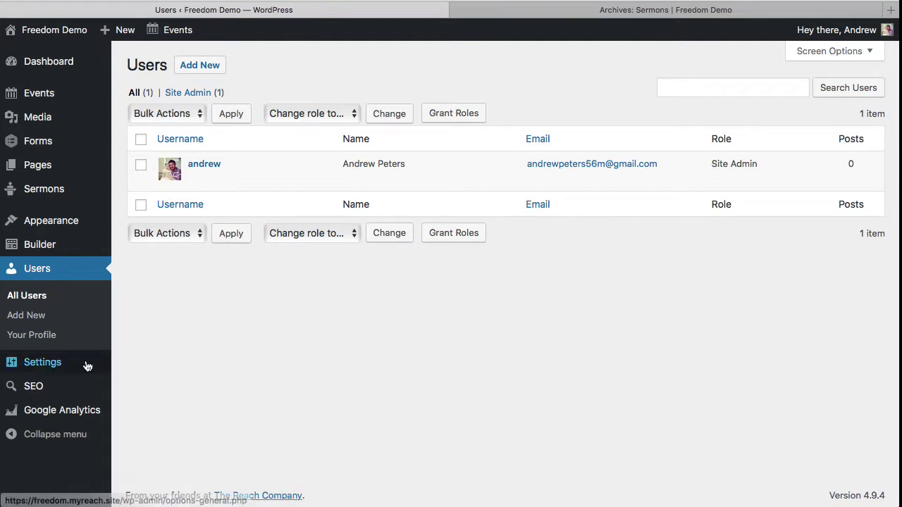
{"action": "mouse_move", "coordinate": [87, 366]}
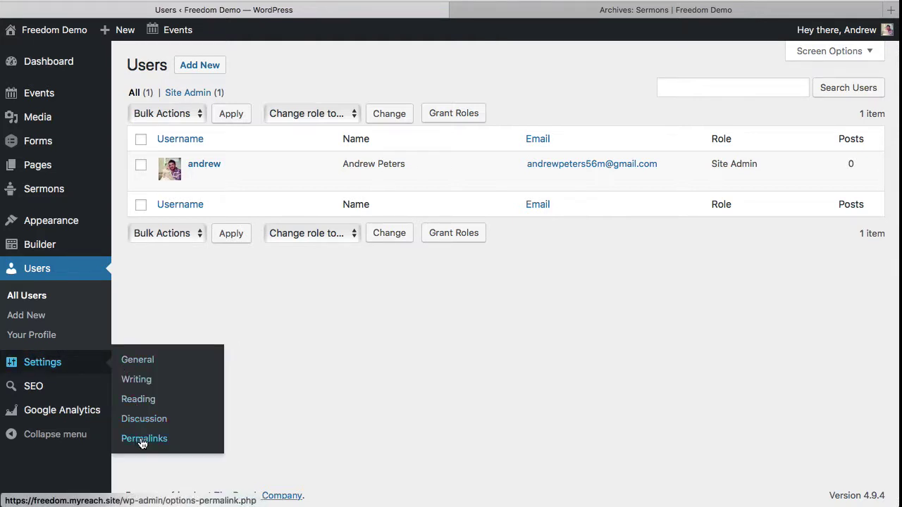
{"action": "left_click", "coordinate": [179, 442]}
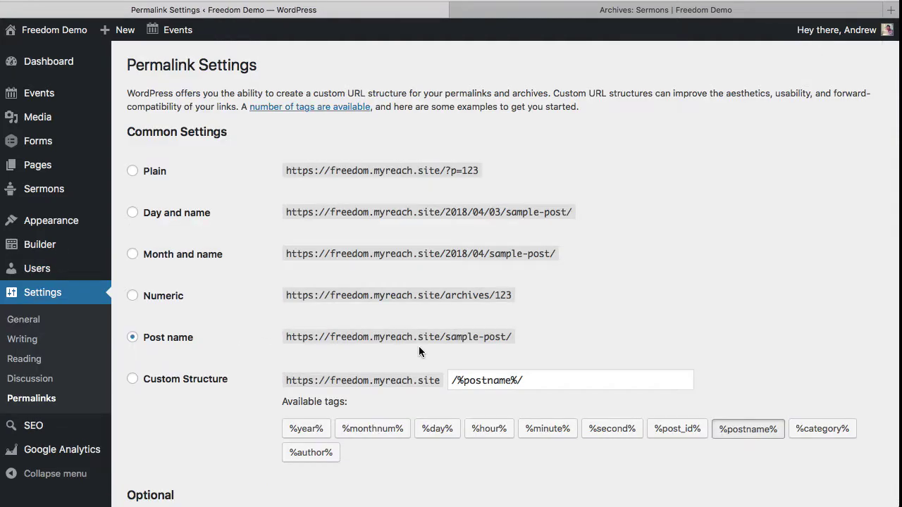
{"action": "scroll", "coordinate": [266, 332], "scroll_direction": "down", "scroll_amount": 5}
{"action": "scroll", "coordinate": [266, 338], "scroll_direction": "up", "scroll_amount": 3}
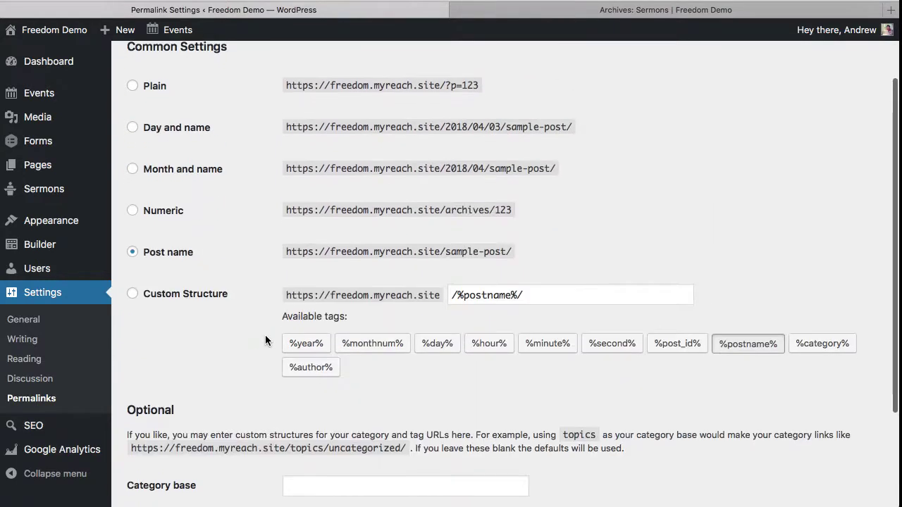
{"action": "scroll", "coordinate": [251, 284], "scroll_direction": "up", "scroll_amount": 1}
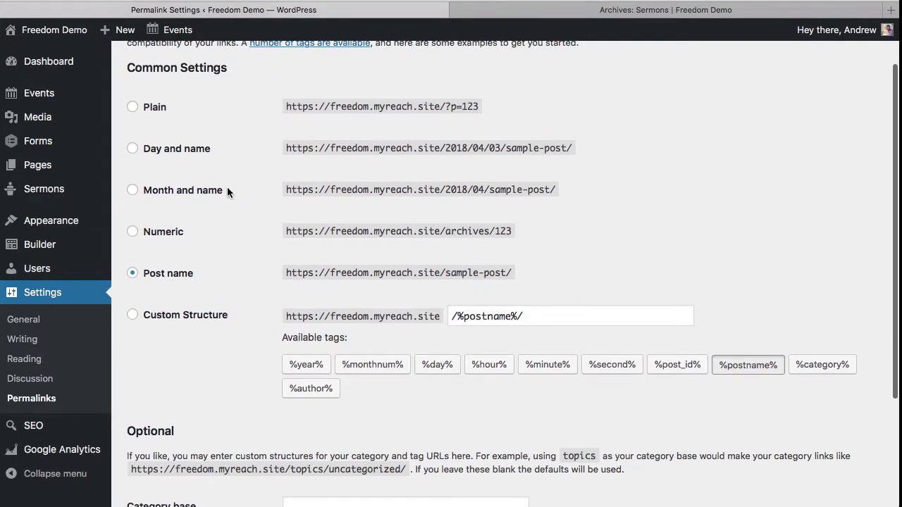
{"action": "scroll", "coordinate": [227, 188], "scroll_direction": "up", "scroll_amount": 1}
Step: Open the SEO settings and review the general, title and description meta sections
{"action": "scroll", "coordinate": [227, 191], "scroll_direction": "down", "scroll_amount": 1}
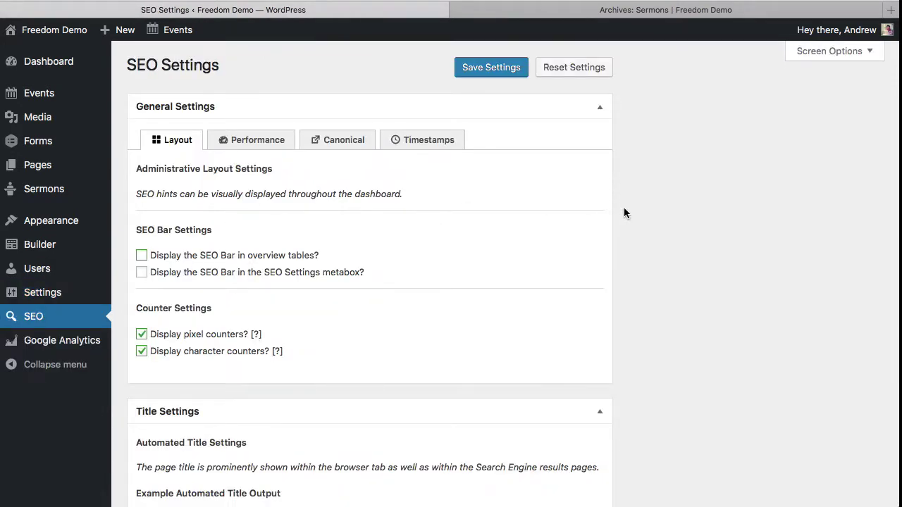
{"action": "scroll", "coordinate": [624, 209], "scroll_direction": "down", "scroll_amount": 1}
{"action": "scroll", "coordinate": [623, 208], "scroll_direction": "up", "scroll_amount": 1}
{"action": "scroll", "coordinate": [623, 209], "scroll_direction": "down", "scroll_amount": 5}
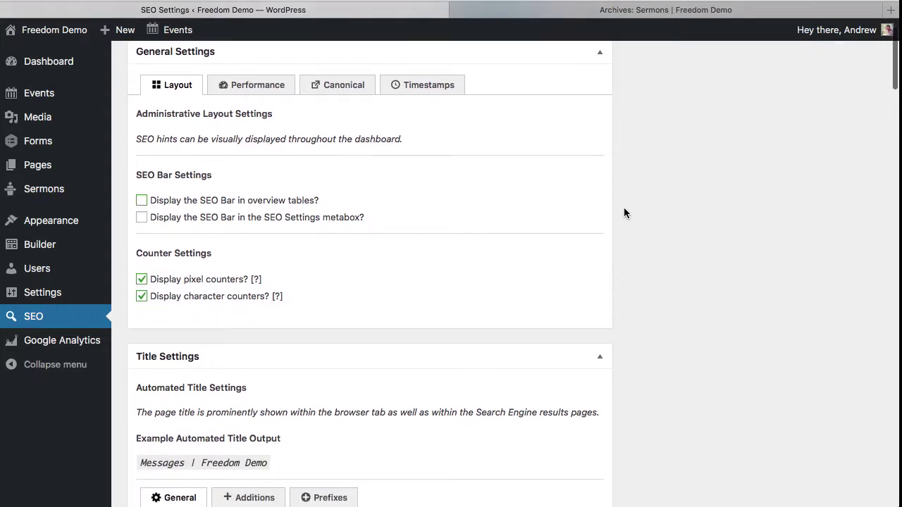
{"action": "scroll", "coordinate": [624, 208], "scroll_direction": "down", "scroll_amount": 1}
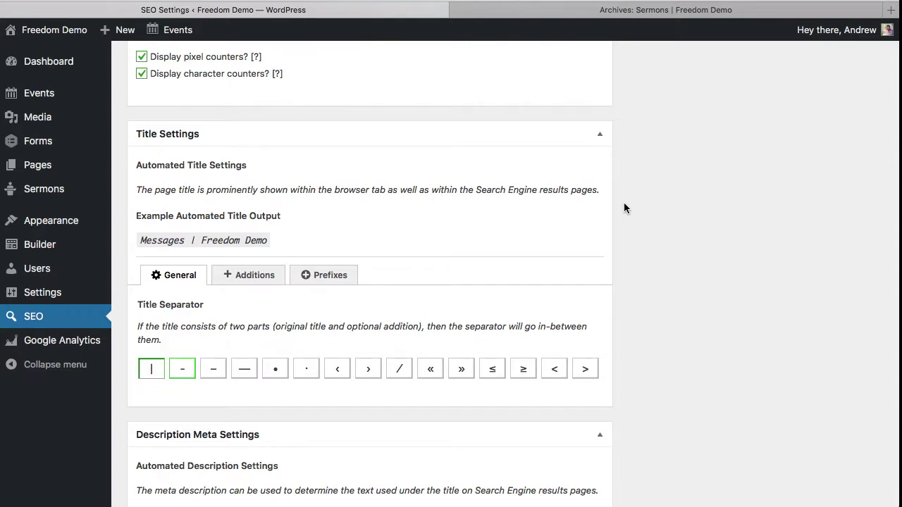
{"action": "scroll", "coordinate": [624, 208], "scroll_direction": "down", "scroll_amount": 4}
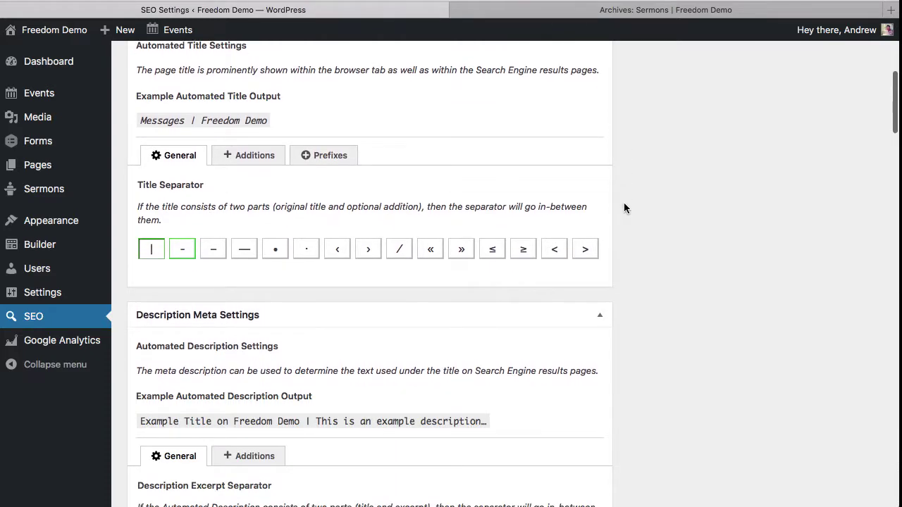
{"action": "scroll", "coordinate": [625, 207], "scroll_direction": "up", "scroll_amount": 1}
Step: Open the Google Analytics General Settings and look at the plugin authorization options
{"action": "mouse_move", "coordinate": [32, 340]}
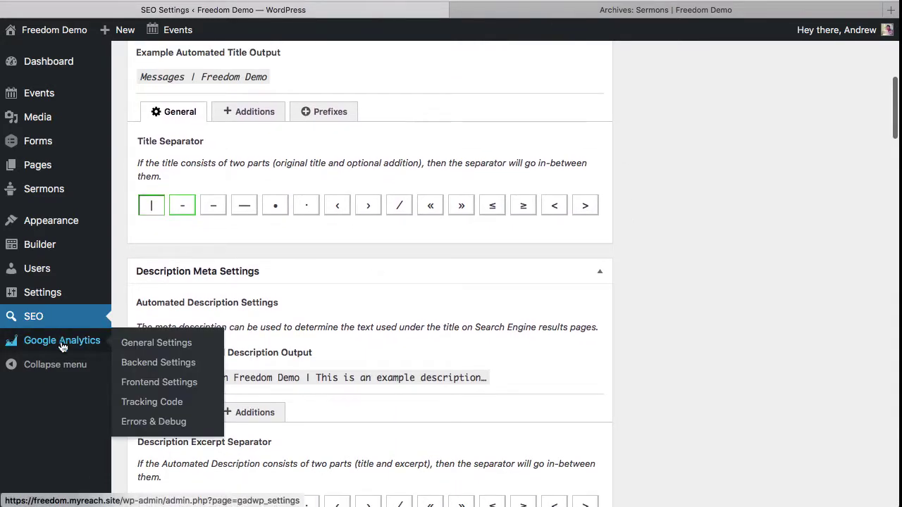
{"action": "left_click", "coordinate": [62, 343]}
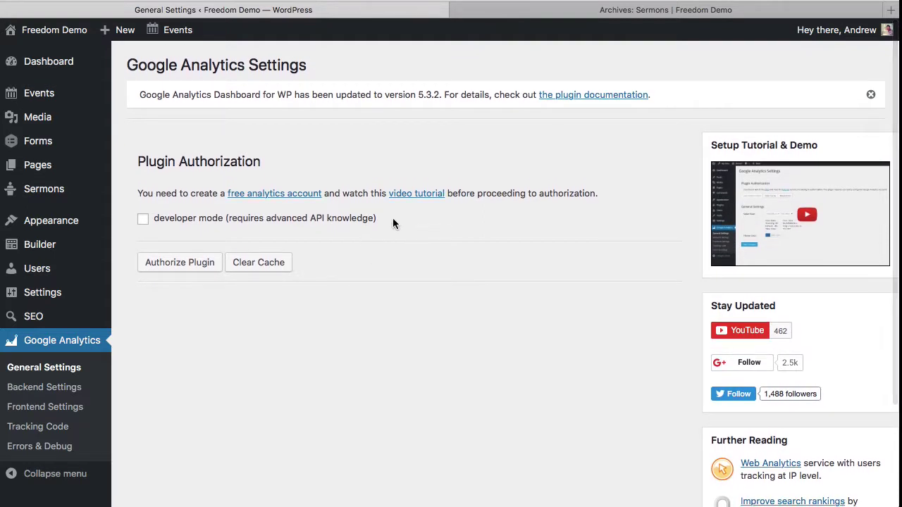
Step: Return to the admin Dashboard and switch to the live Sermons archive page
{"action": "left_click", "coordinate": [37, 69]}
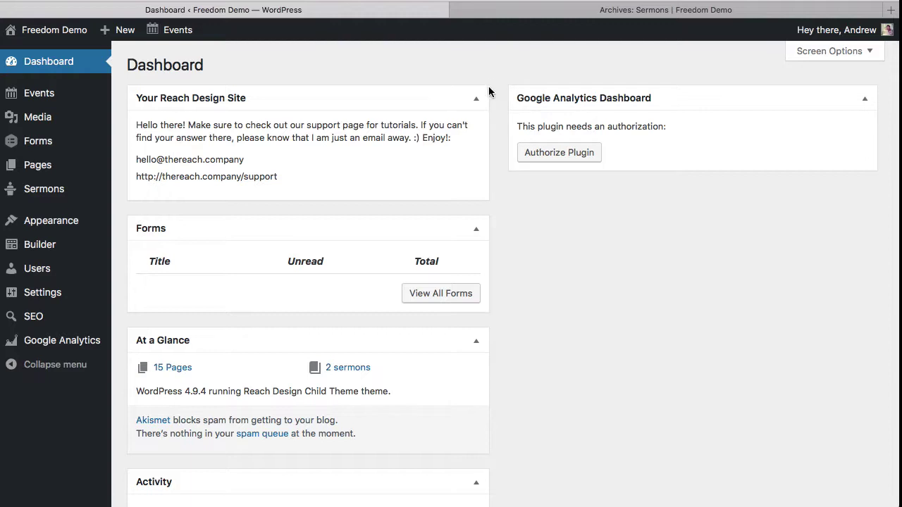
{"action": "left_click", "coordinate": [528, 17]}
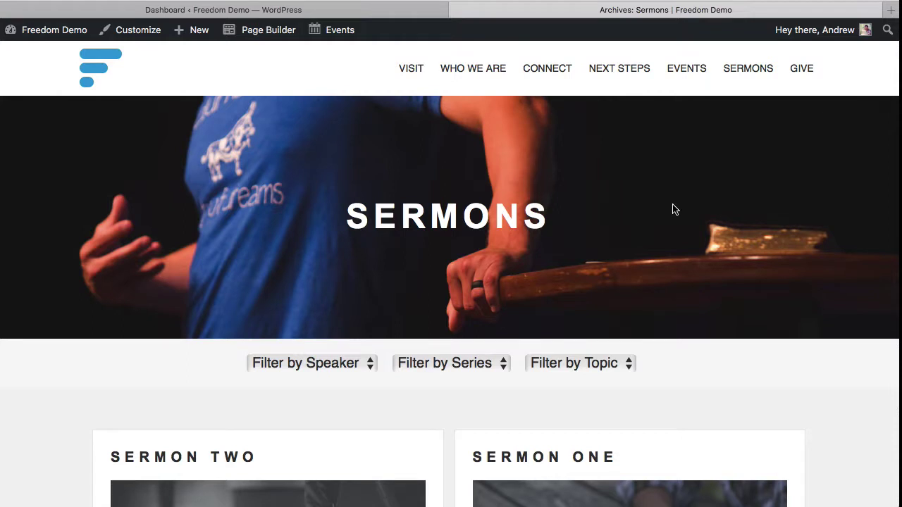